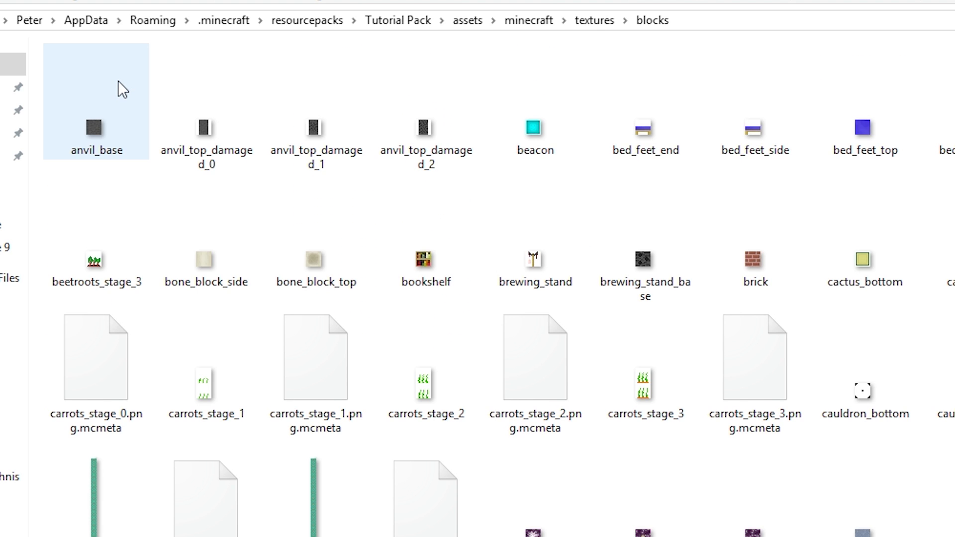
Open the stonebrick texture from the blocks folder in paint.net.
text(stone)
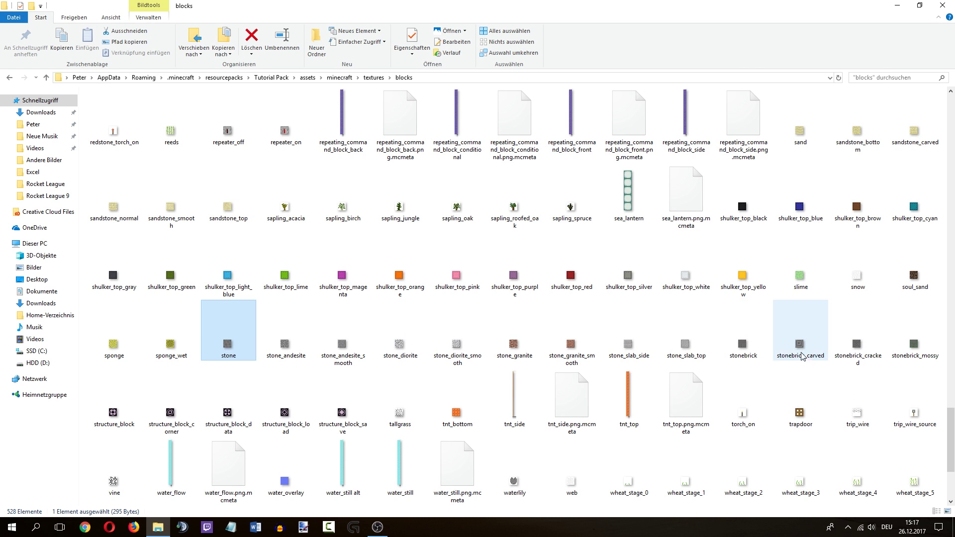
right_click(728, 334)
mouse_move(759, 200)
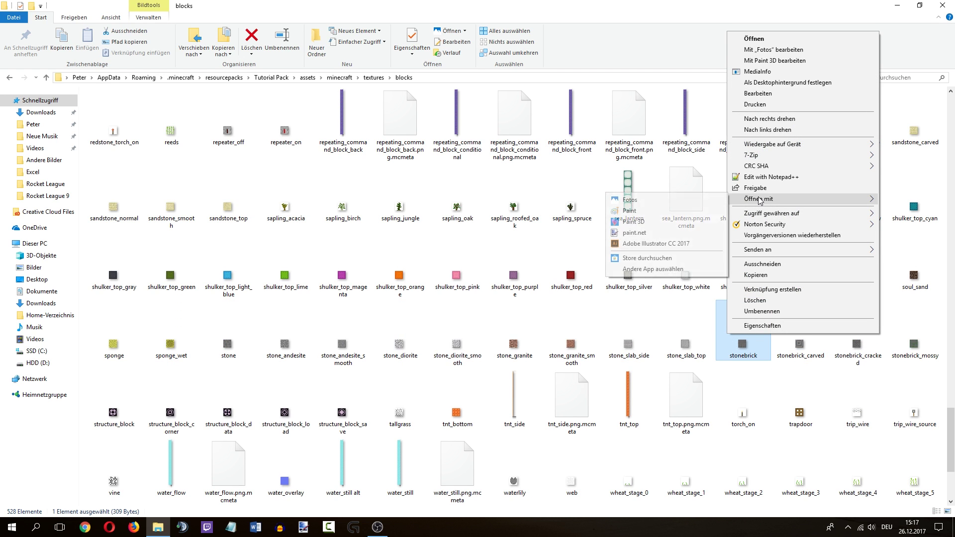
click(635, 232)
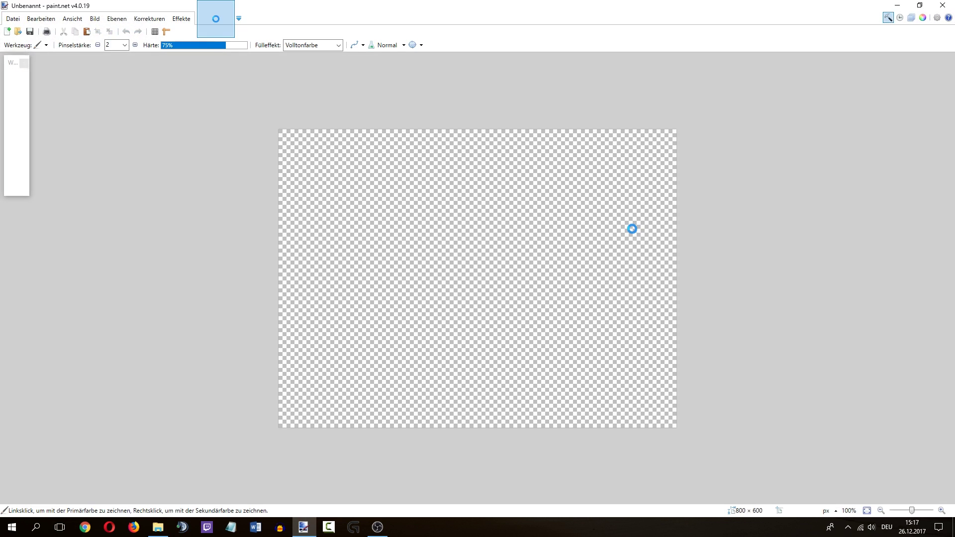
Find the end_bricks and end_stone textures in the blocks folder and open both in paint.net.
click(157, 526)
text(end)
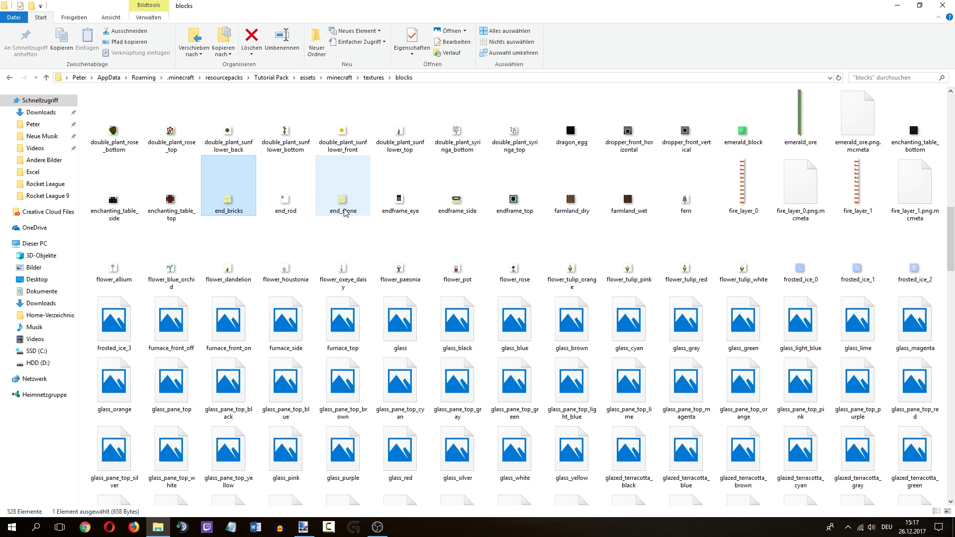
text(_s)
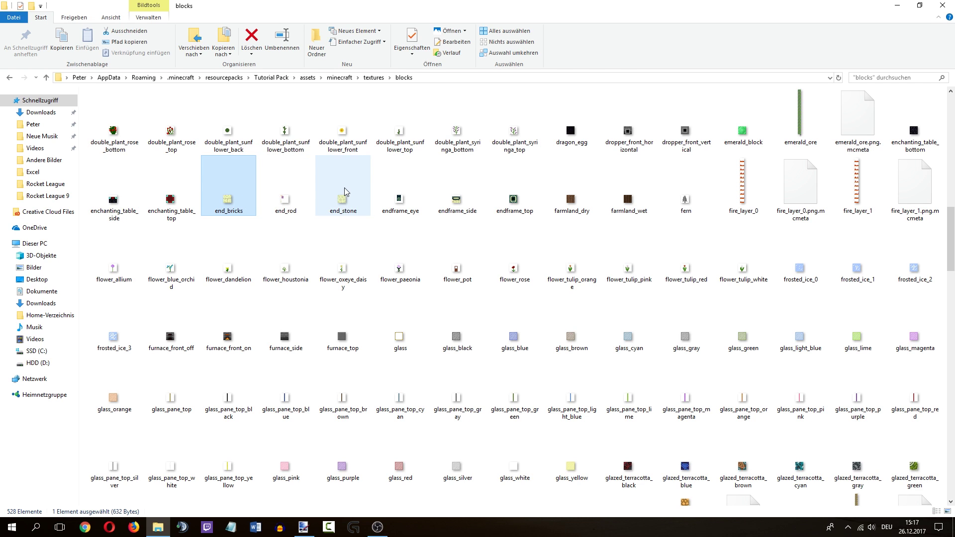
ctrl+click(222, 195)
mouse_move(223, 195)
mouse_down()
mouse_move(279, 304)
mouse_move(308, 532)
mouse_move(304, 16)
mouse_up()
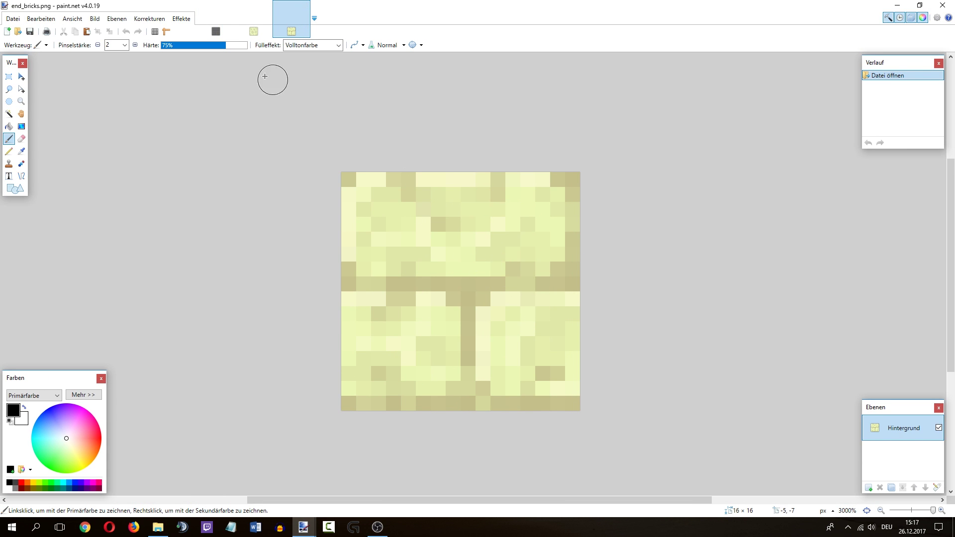
Copy the entire stonebrick image, paste it over the end_bricks texture and clear the selection.
click(216, 20)
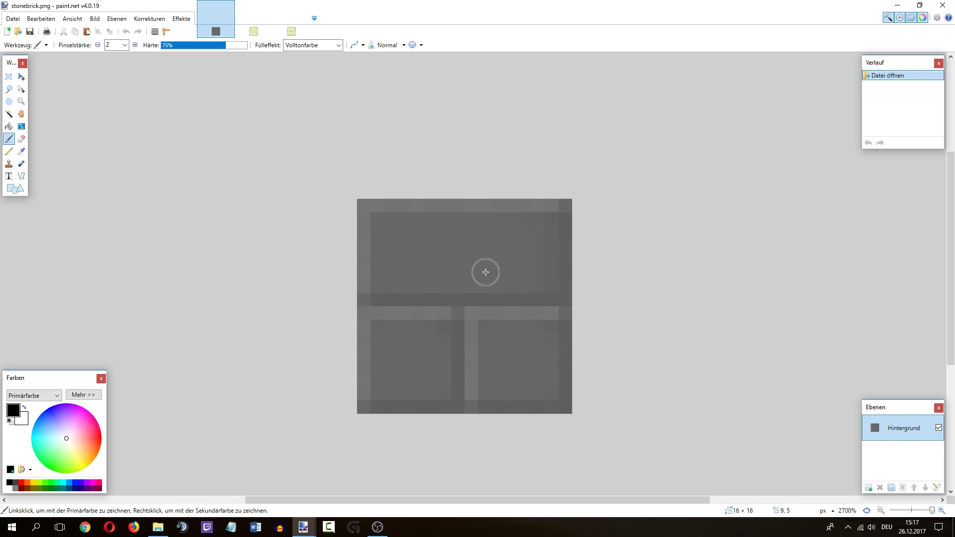
key(ctrl+a)
click(299, 16)
key(ctrl+v)
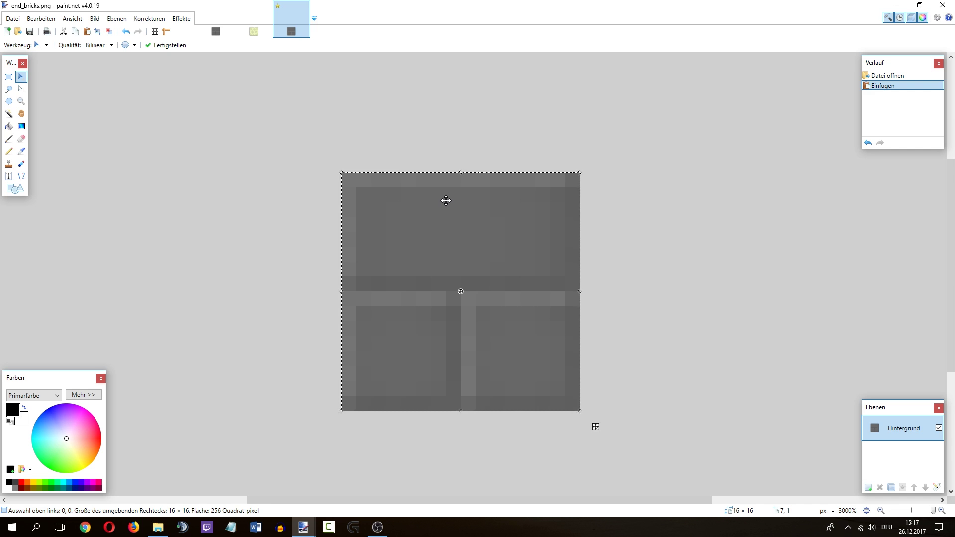
key(s)
key(ctrl+d)
drag(363, 282, 578, 304)
key(ctrl+d)
Sample the darker yellow-green from end_stone and pencil it along the bottom and right shadow edges of all three bricks in end_bricks.
click(252, 23)
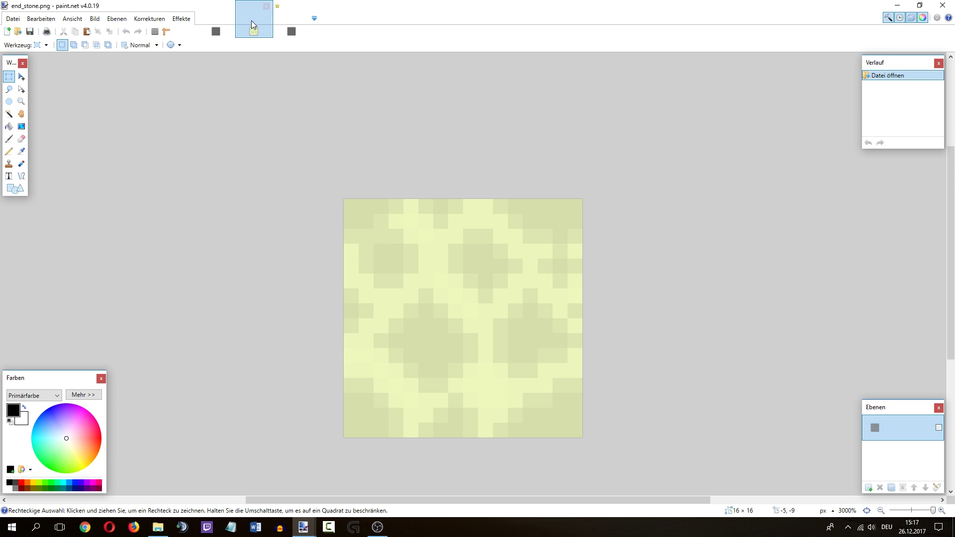
key(k)
click(425, 343)
click(290, 23)
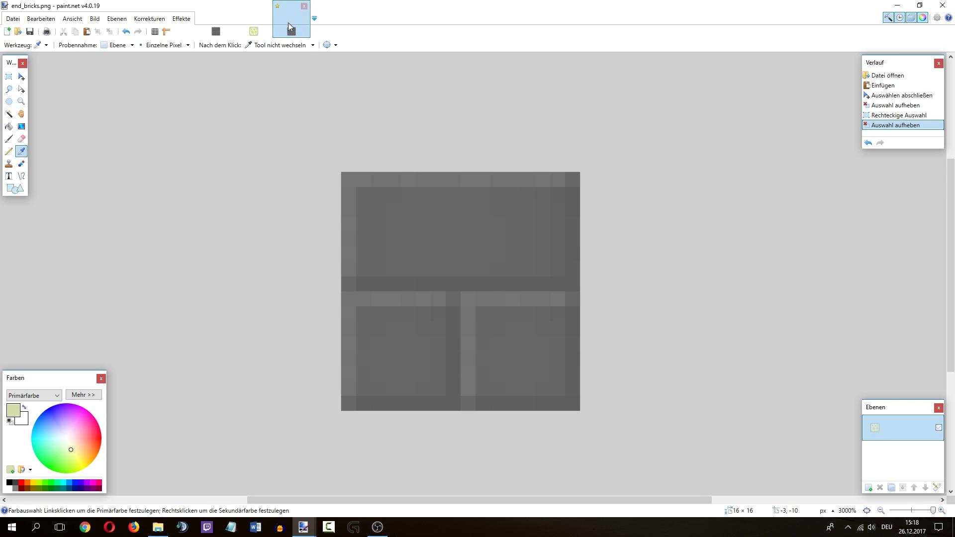
click(9, 151)
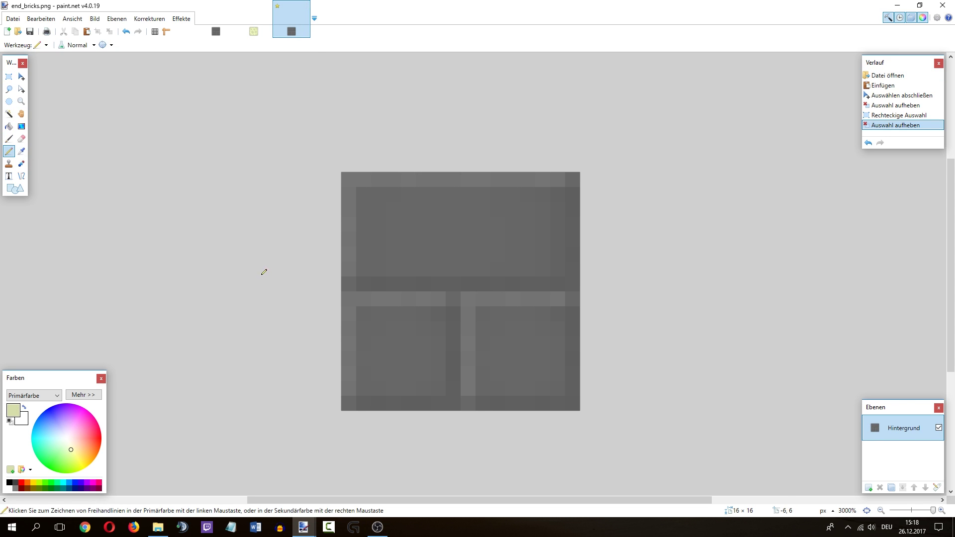
mouse_move(369, 282)
mouse_down()
mouse_move(564, 283)
mouse_move(573, 276)
mouse_move(572, 194)
mouse_up()
click(572, 313)
mouse_move(571, 314)
mouse_down()
mouse_move(569, 404)
mouse_move(366, 395)
mouse_up()
click(453, 383)
drag(453, 383, 451, 321)
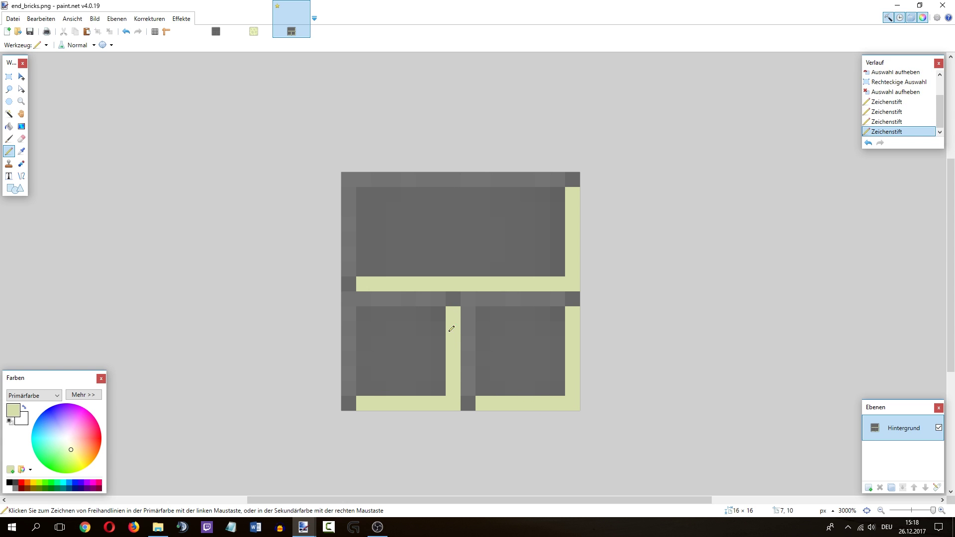
Sample a light yellow-green from end_stone and pencil it over the top brick's face and its two corner pixels in end_bricks.
click(252, 22)
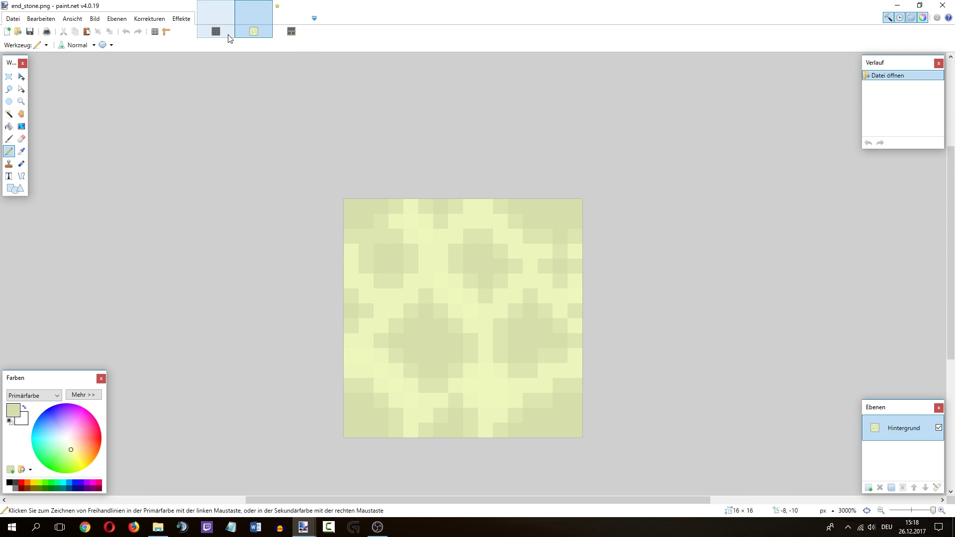
click(282, 33)
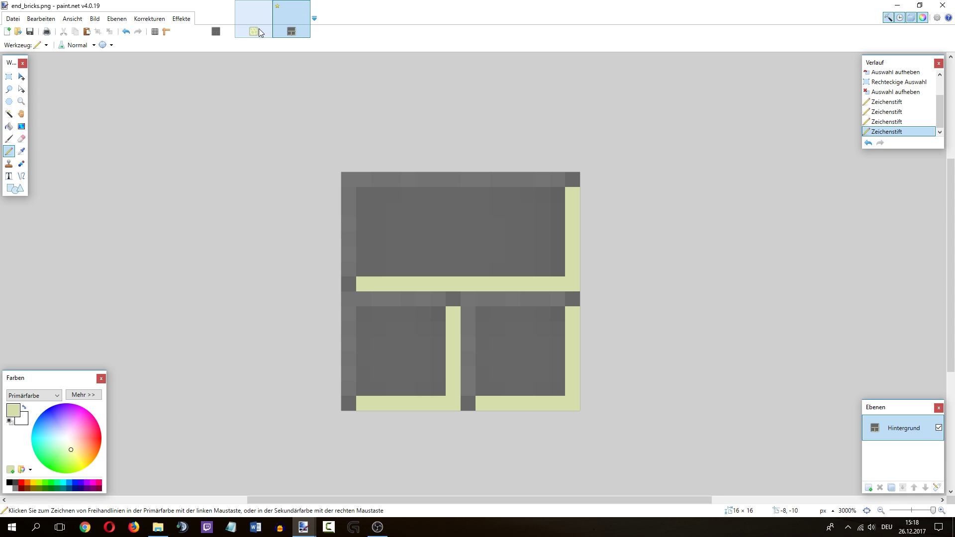
click(261, 32)
key(k)
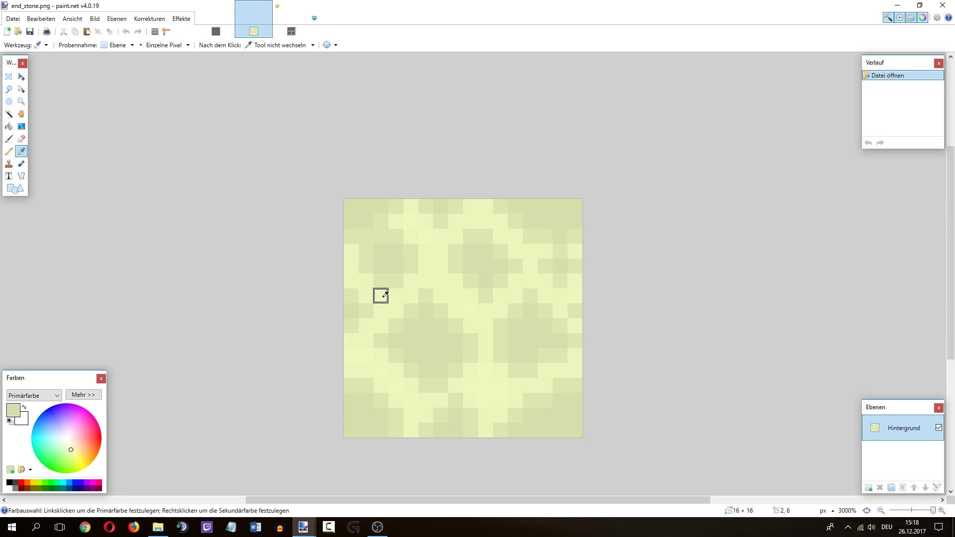
click(381, 296)
click(292, 20)
key(p)
click(348, 282)
mouse_move(363, 271)
mouse_down()
mouse_move(375, 196)
mouse_move(543, 194)
mouse_move(552, 203)
mouse_move(550, 268)
mouse_move(387, 265)
mouse_move(385, 222)
mouse_move(442, 225)
mouse_move(424, 213)
mouse_move(402, 241)
mouse_move(445, 231)
mouse_move(460, 251)
mouse_move(513, 239)
mouse_move(546, 218)
mouse_move(537, 232)
mouse_move(539, 204)
mouse_up()
click(557, 194)
click(572, 180)
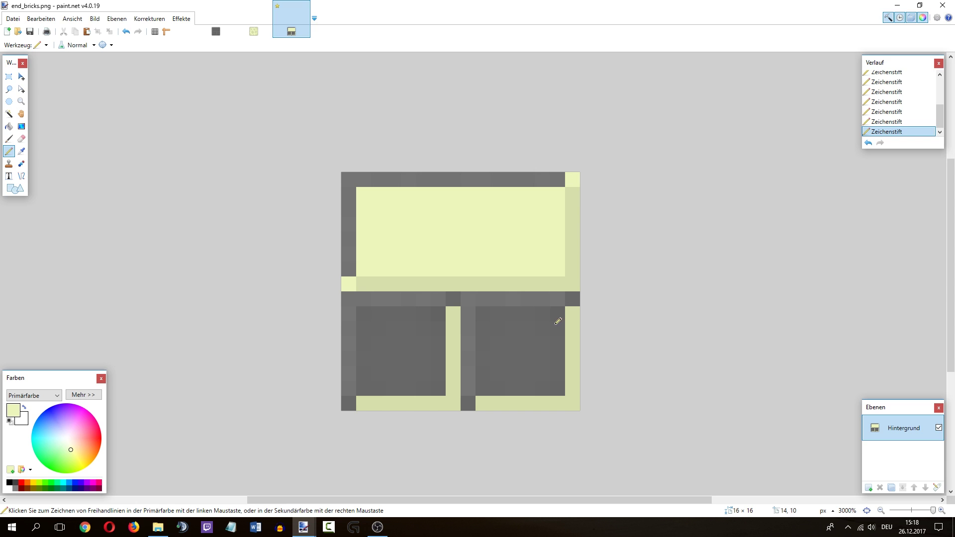
Pencil the lower-right brick's face and corner pixels in the light colour, then copy its 6 × 6 pixel face onto the lower-left brick.
click(570, 301)
mouse_move(551, 312)
mouse_down()
mouse_move(485, 325)
mouse_move(497, 384)
mouse_move(478, 384)
mouse_move(469, 404)
mouse_move(555, 387)
mouse_move(552, 335)
mouse_move(561, 338)
mouse_move(553, 360)
mouse_move(504, 362)
mouse_move(497, 338)
mouse_move(541, 336)
mouse_move(518, 338)
mouse_move(534, 370)
mouse_up()
key(s)
drag(477, 308, 558, 389)
key(ctrl+c)
key(ctrl+v)
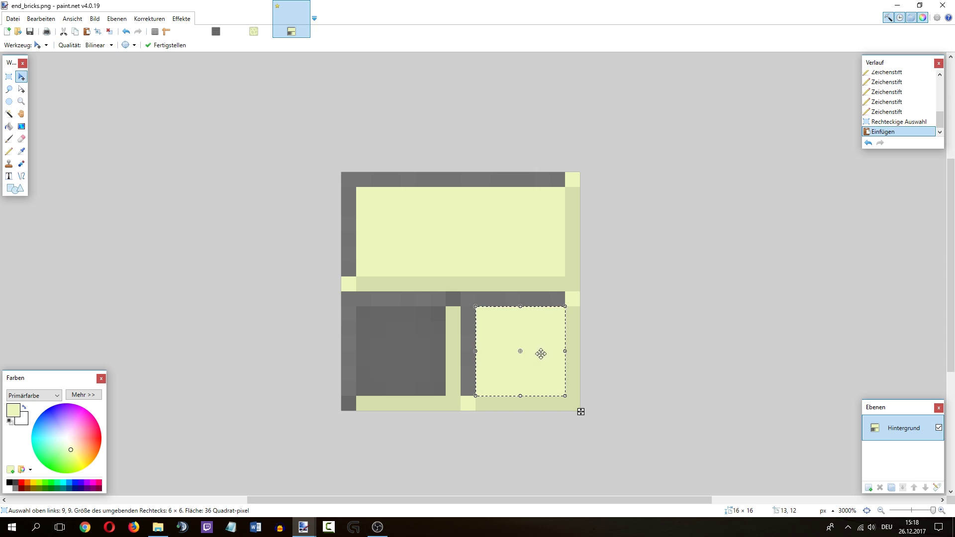
drag(542, 356, 414, 349)
key(s)
key(ctrl+d)
Pencil the lower-left brick's top-right and bottom-left corner pixels in the same light colour.
key(k)
key(p)
click(453, 299)
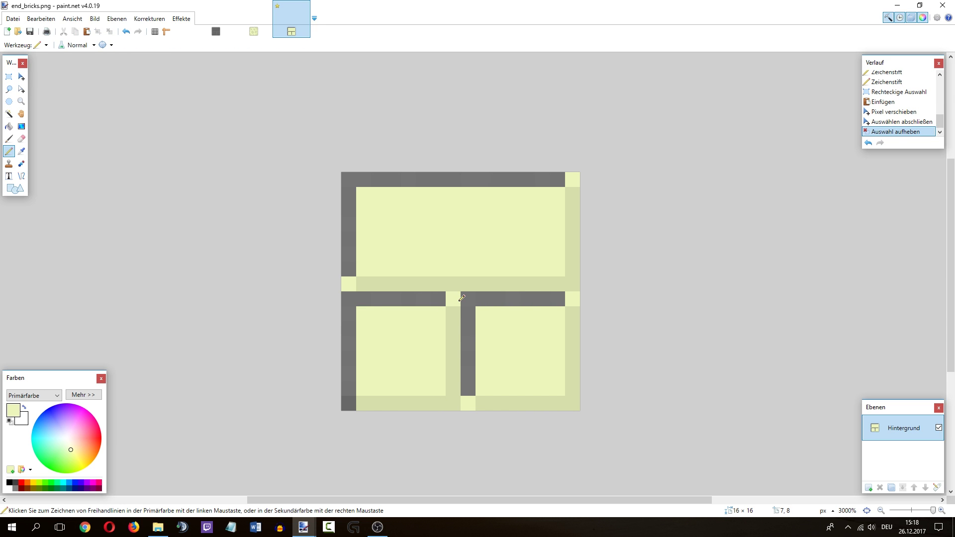
click(350, 402)
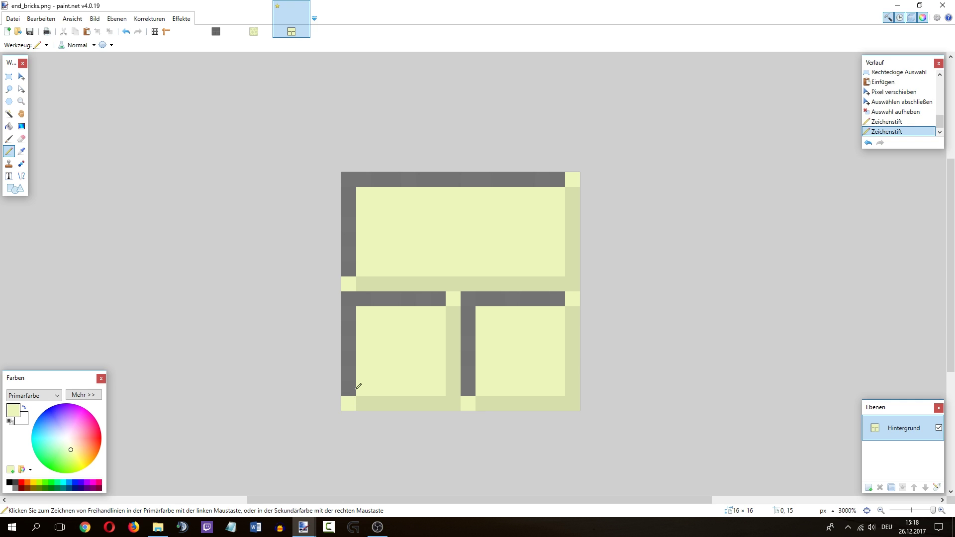
Sample a highlight colour from end_stone and pencil it along the top and left edges of all three bricks in end_bricks.
click(254, 25)
key(k)
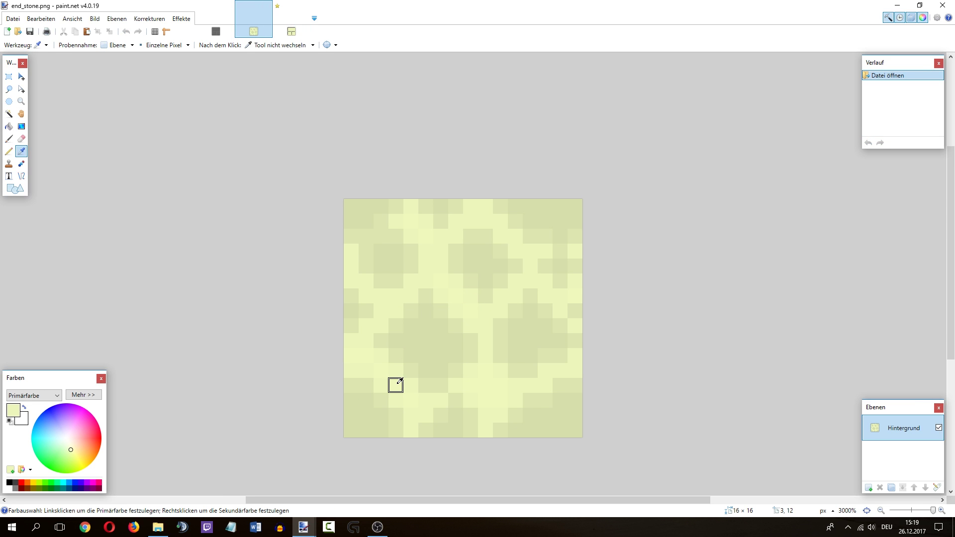
key(p)
key(ctrl+Tab)
mouse_move(365, 276)
mouse_down()
mouse_move(348, 201)
mouse_move(368, 179)
mouse_move(554, 178)
mouse_move(560, 254)
mouse_up()
mouse_move(556, 296)
mouse_down()
mouse_move(483, 298)
mouse_move(467, 316)
mouse_move(468, 393)
mouse_up()
mouse_move(443, 298)
mouse_down()
mouse_move(347, 308)
mouse_move(350, 391)
mouse_up()
Sample the shadow colour, adjust its brightness value to 92, and redraw the lower-left brick's bottom and right shadow edges.
key(k)
click(377, 402)
click(88, 396)
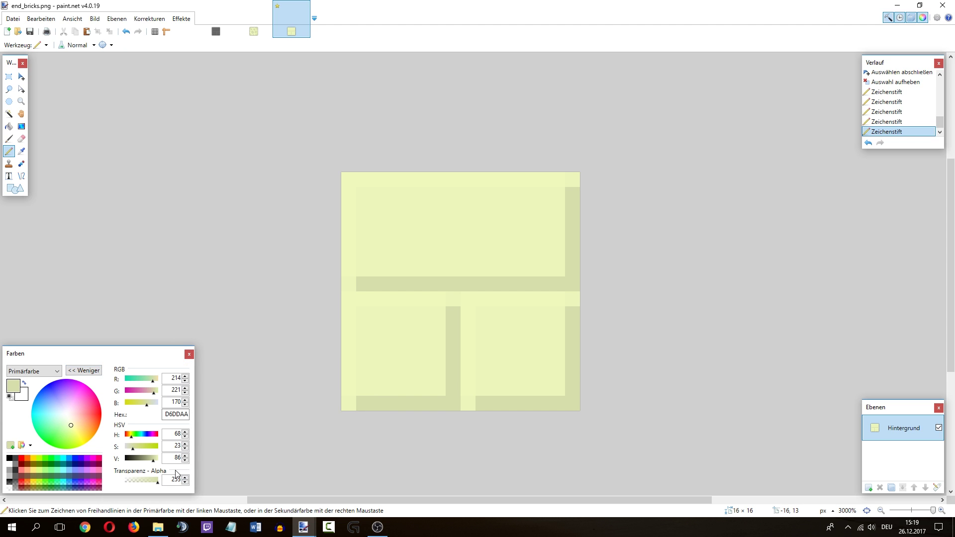
click(155, 460)
click(390, 403)
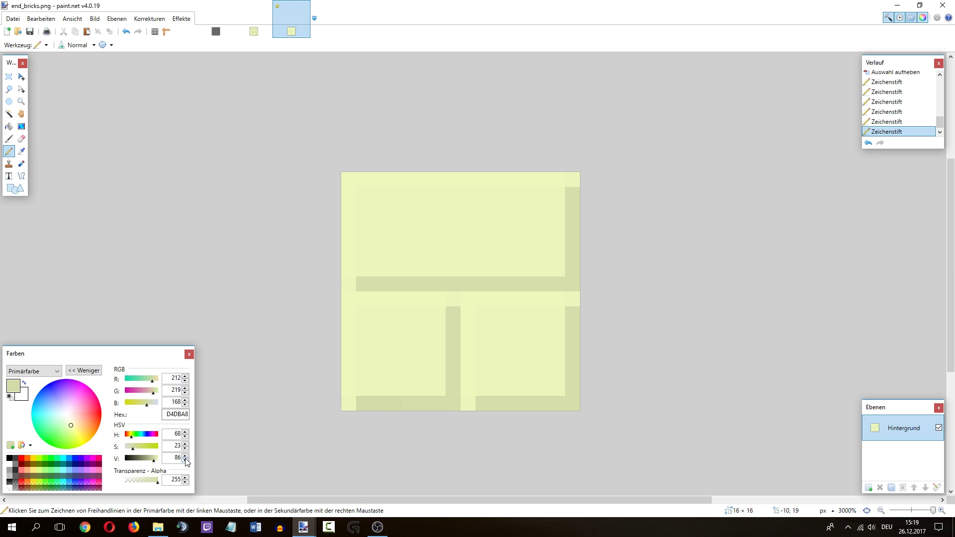
drag(363, 402, 398, 406)
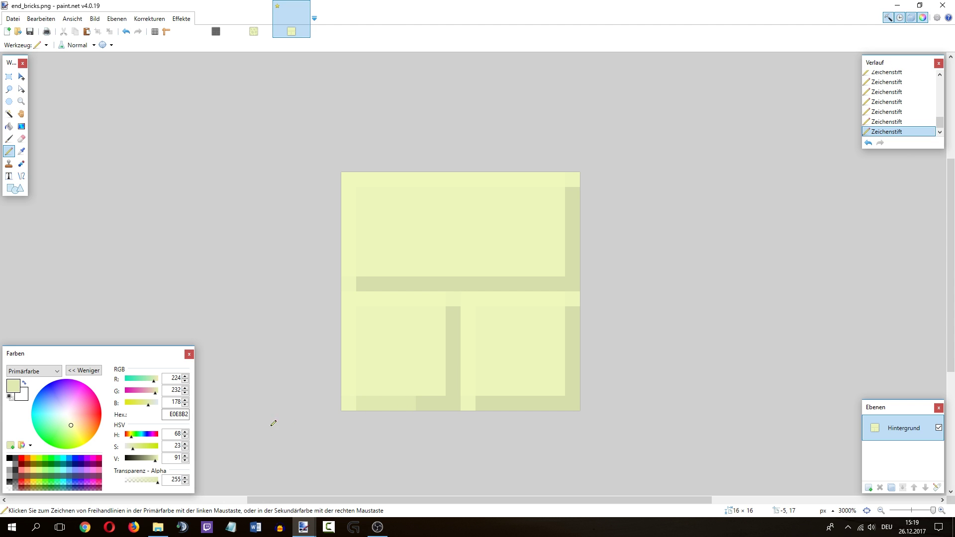
mouse_move(395, 401)
mouse_down()
mouse_move(451, 404)
mouse_move(458, 317)
mouse_up()
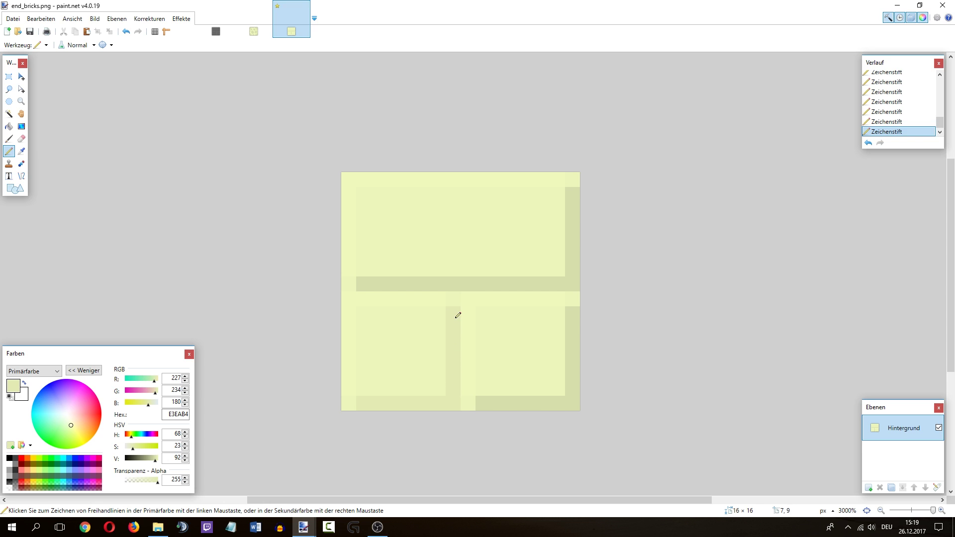
Sample the brick face colour, set its value to 92 (E2EAB4), and repaint the shadow edges of the lower-right and top bricks.
key(k)
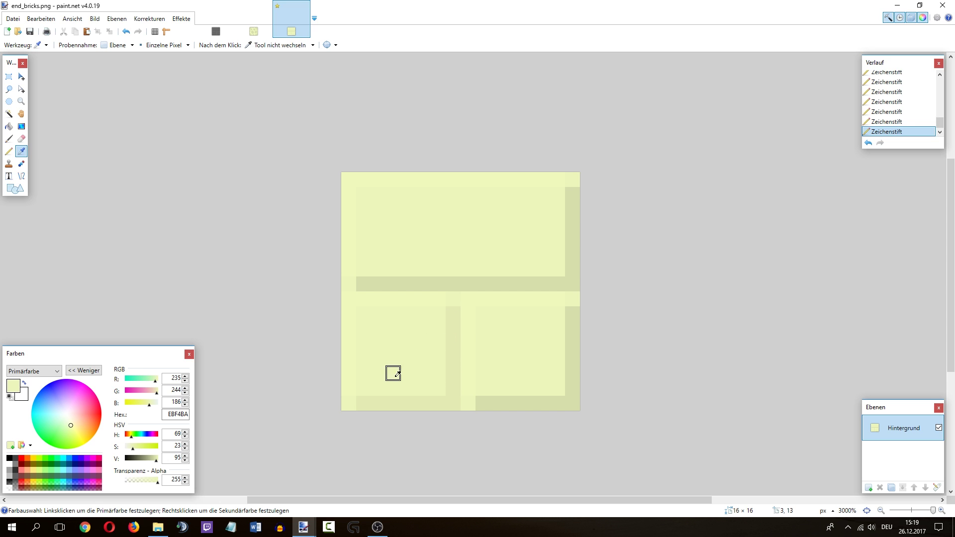
click(398, 403)
click(394, 375)
click(186, 461)
click(8, 151)
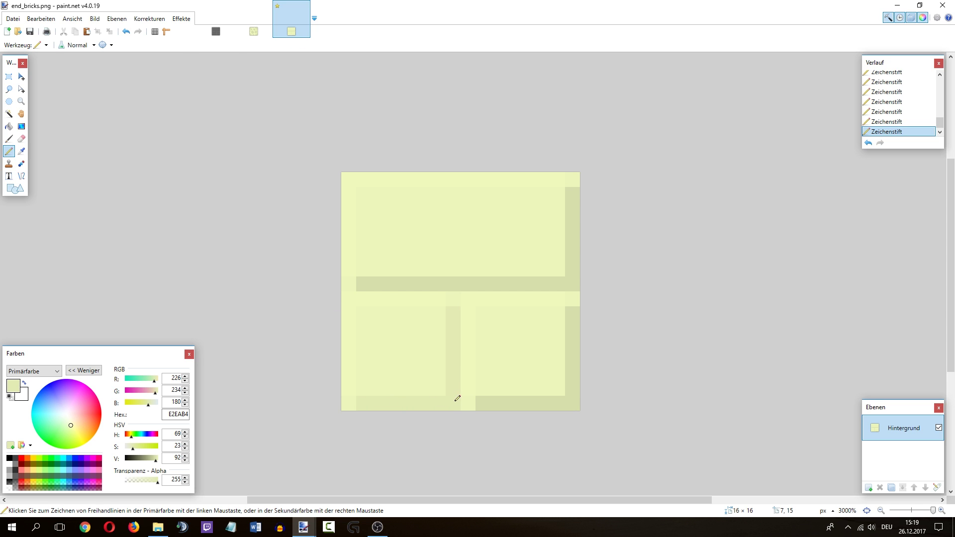
click(185, 455)
mouse_move(572, 312)
mouse_down()
mouse_move(577, 398)
mouse_move(484, 399)
mouse_up()
mouse_move(367, 281)
mouse_down()
mouse_move(580, 281)
mouse_move(572, 202)
mouse_move(547, 222)
mouse_up()
Compare the texture with end_stone, then slightly lower the brightness of the whole end_bricks texture.
scroll(507, 248, down, 4)
scroll(507, 264, down, 2)
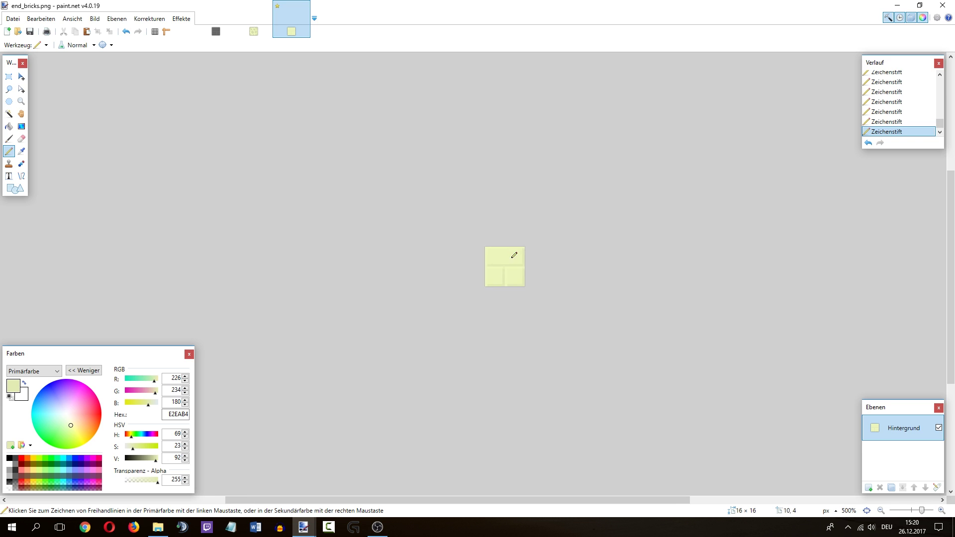
scroll(502, 264, up, 3)
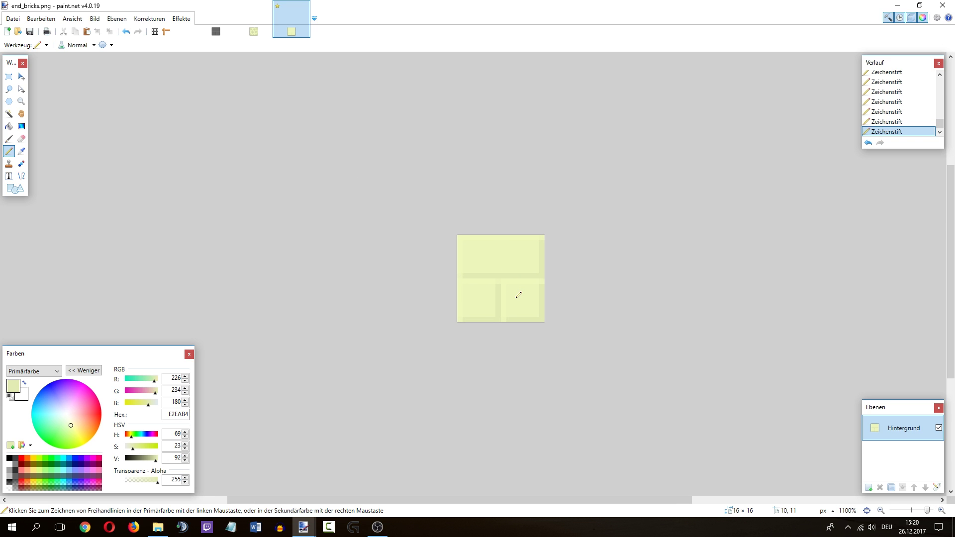
scroll(518, 295, up, 5)
click(254, 31)
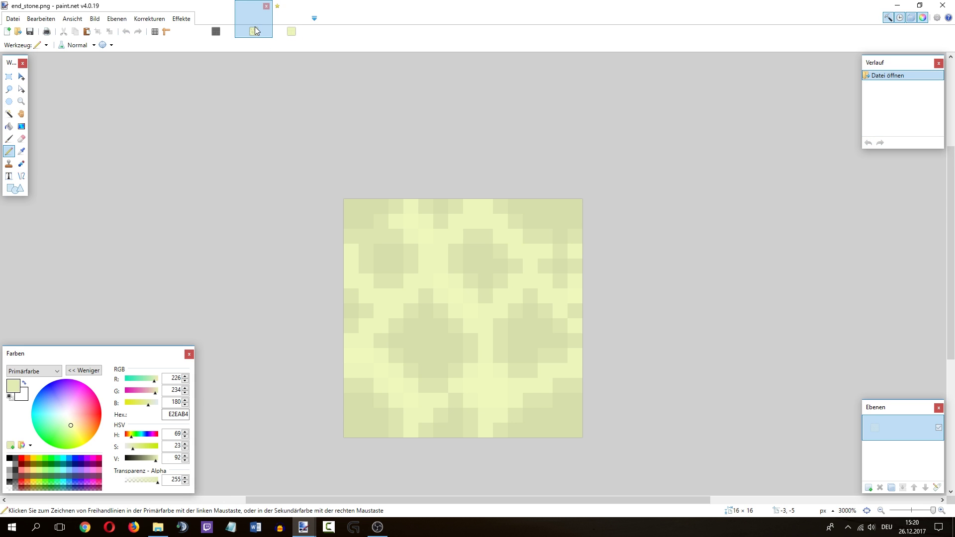
click(284, 27)
click(149, 18)
click(169, 67)
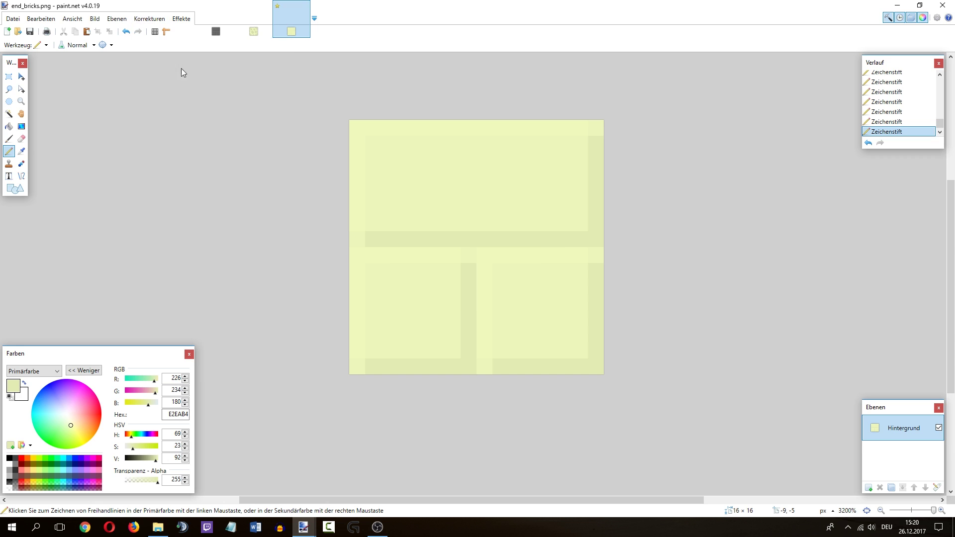
drag(470, 215, 203, 190)
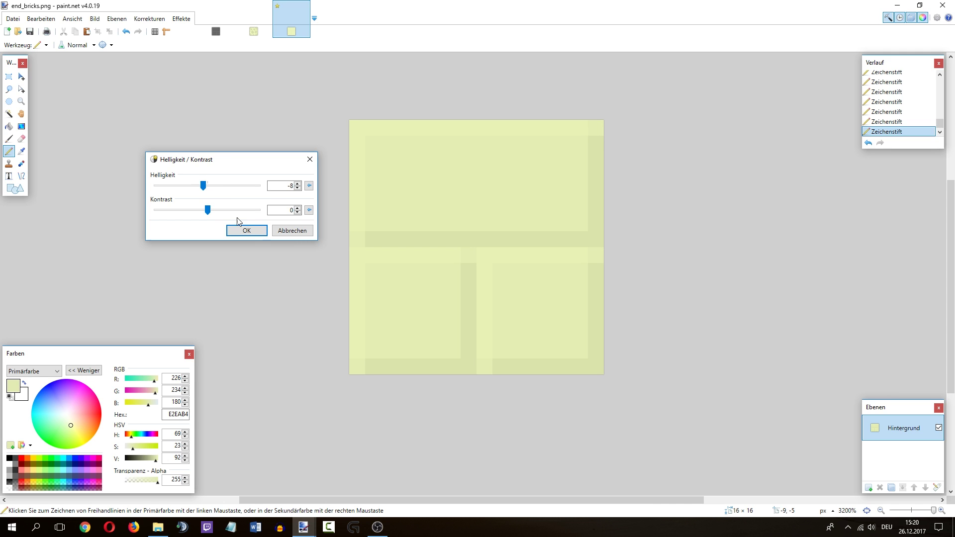
click(297, 183)
click(297, 183)
click(247, 230)
Compare the end_bricks texture before and after the brightness adjustment.
ctrl+scroll(464, 204, down, 5)
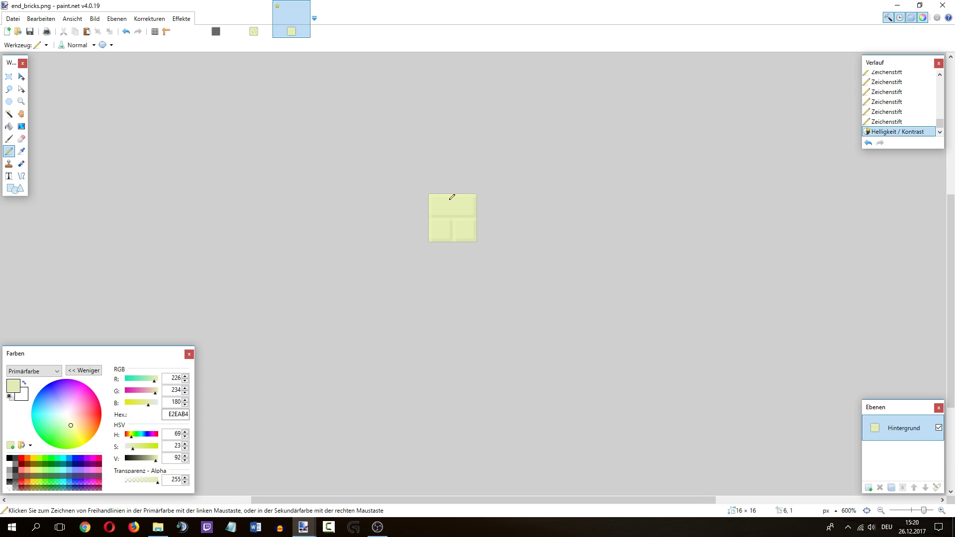
ctrl+scroll(452, 197, up, 2)
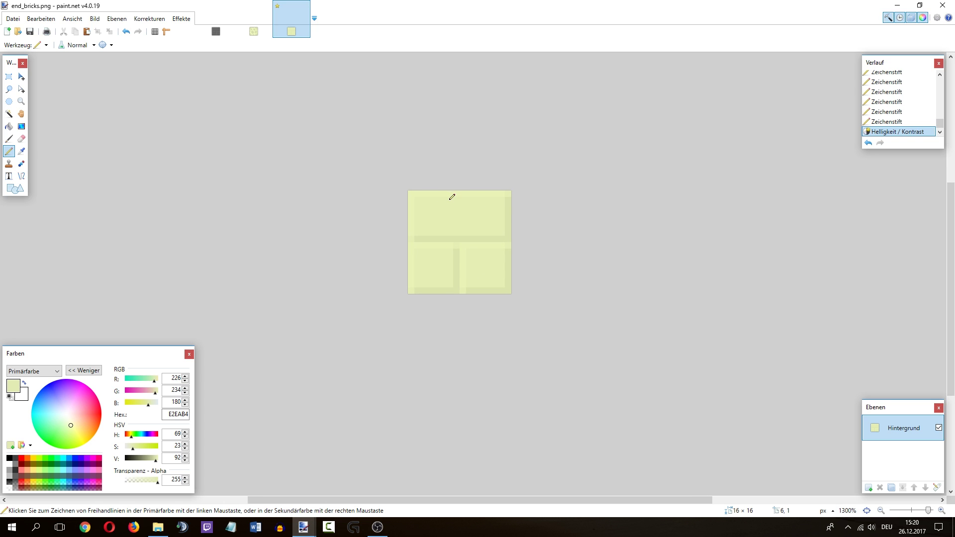
click(886, 122)
click(888, 132)
ctrl+scroll(439, 215, up, 2)
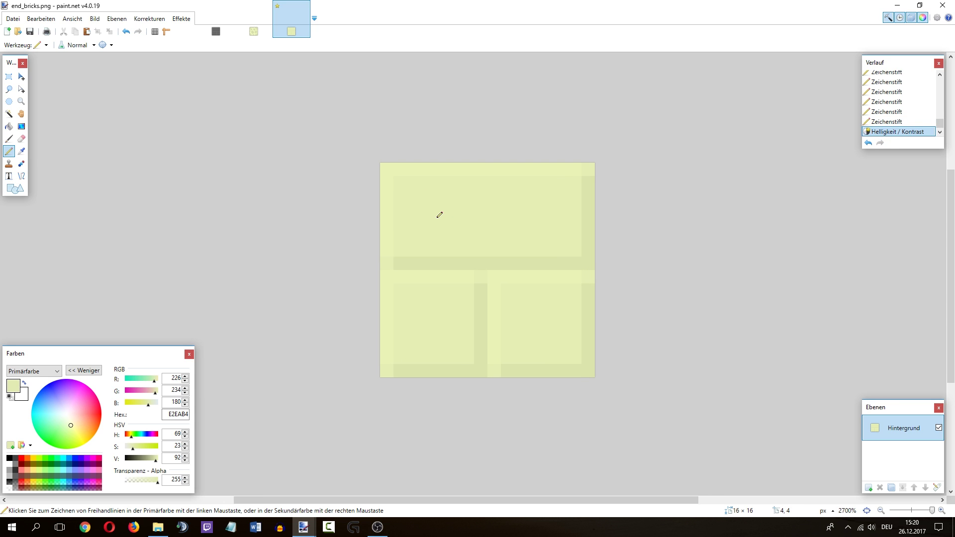
Select the top brick's 14 × 6 pixel face in end_bricks with a rectangular selection.
key(s)
drag(394, 179, 581, 256)
drag(404, 264, 590, 264)
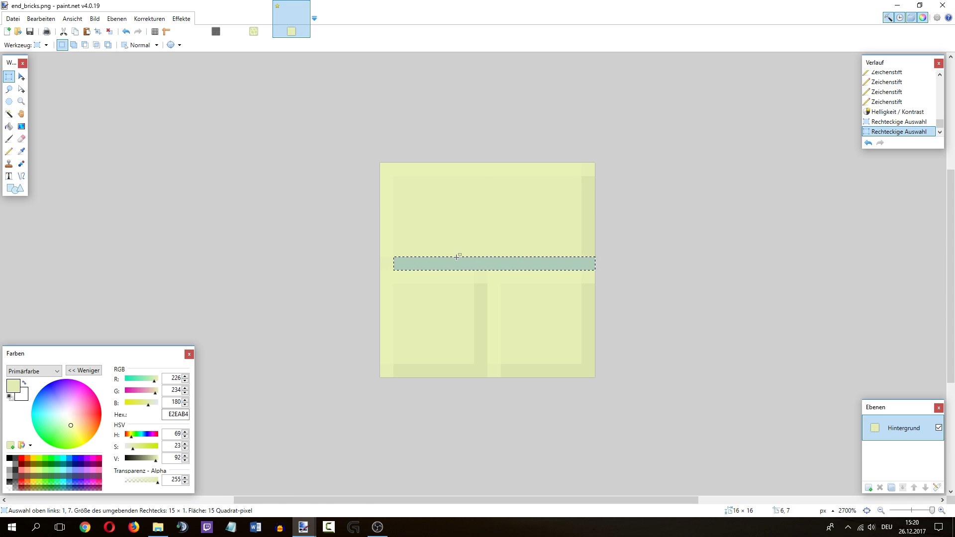
click(401, 253)
drag(400, 252, 580, 178)
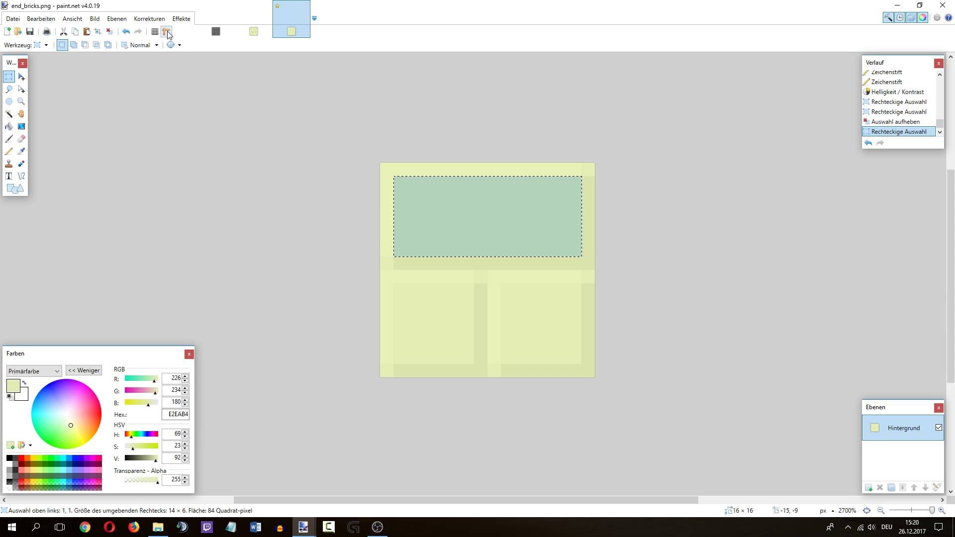
Clear the selection in the stonebrick texture to see its original shading, and return to end_bricks.
click(216, 20)
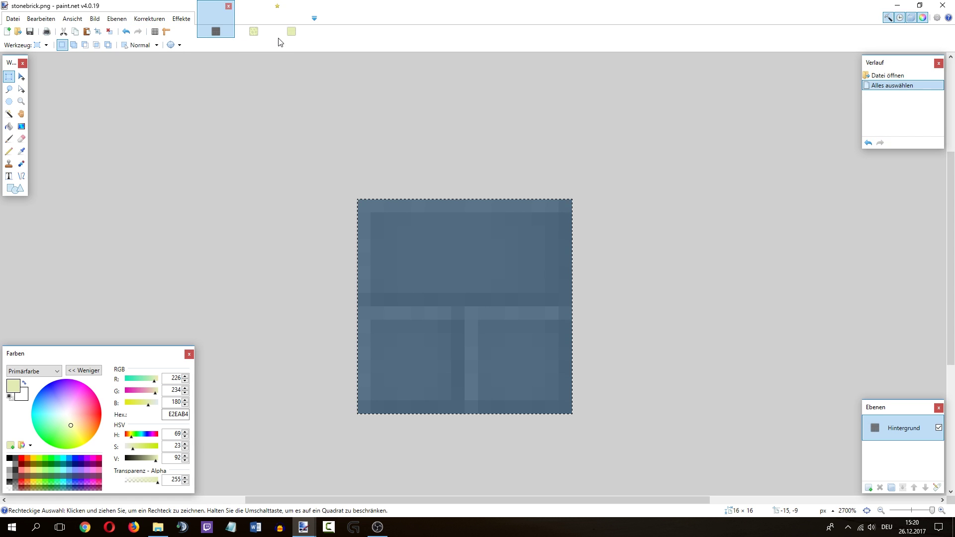
key(ctrl+d)
click(290, 15)
Start the Vignette effect on the selected brick face and set its horizontal centre to -0,24.
click(181, 18)
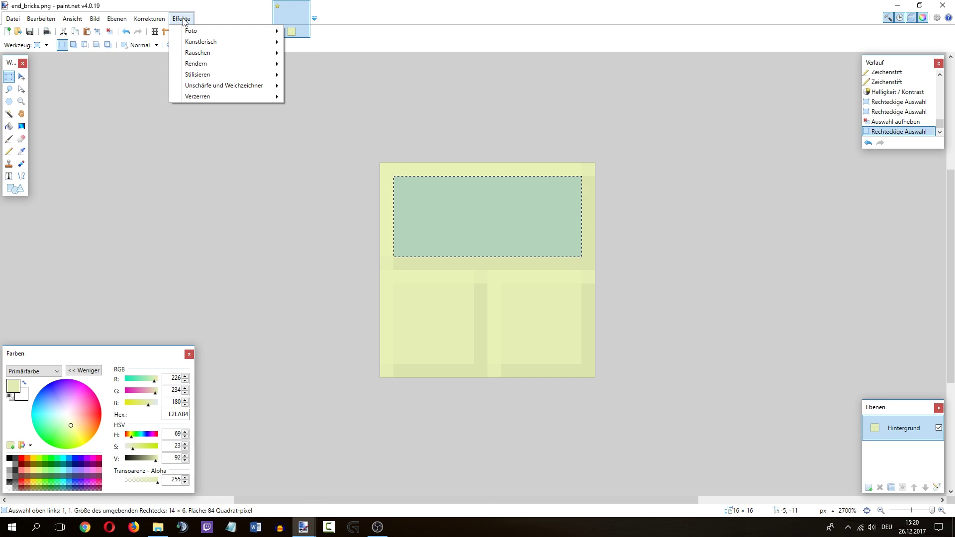
mouse_move(575, 79)
click(721, 182)
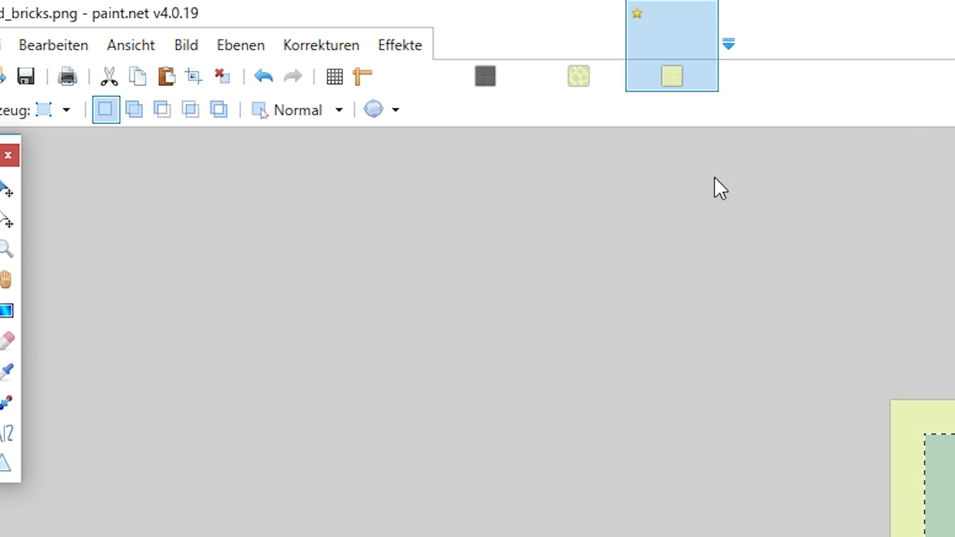
drag(273, 87, 667, 134)
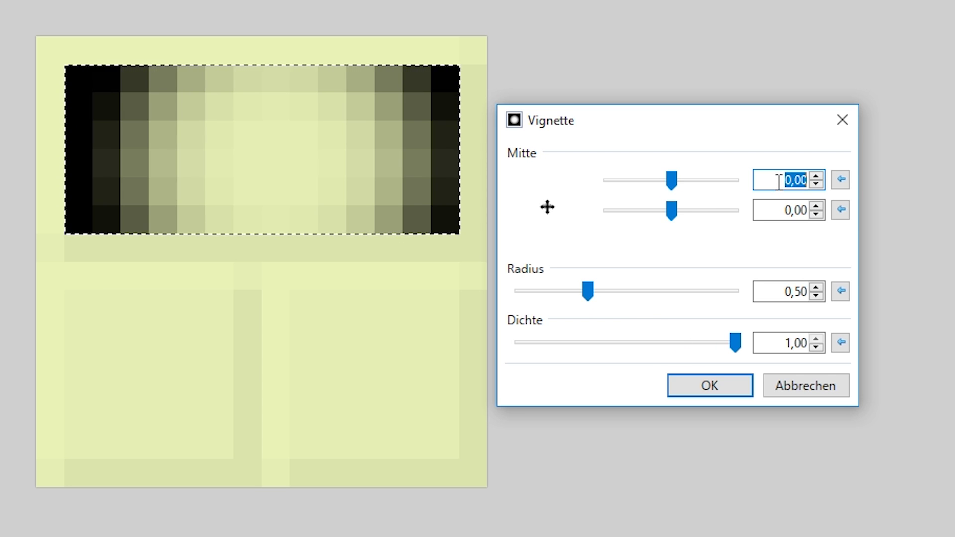
text(0,25)
key(BackSpace)
text(4)
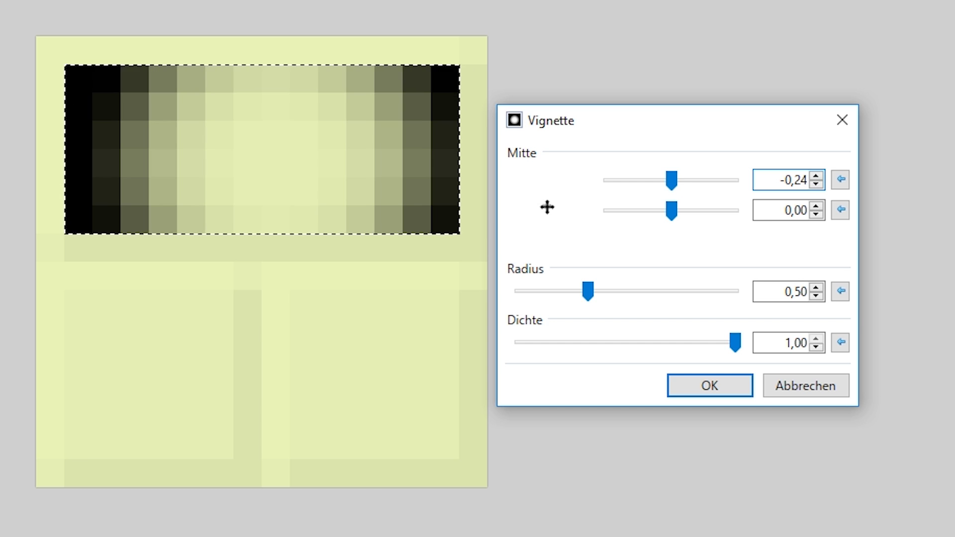
click(774, 210)
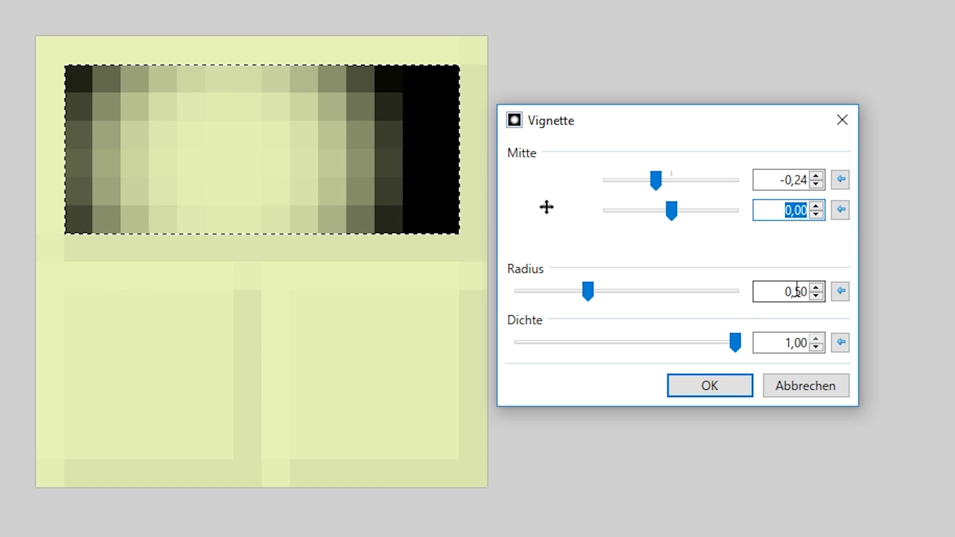
Try to set the vignette's radius to 0.96 and its density to 0.23.
drag(776, 291, 861, 292)
text(0.96)
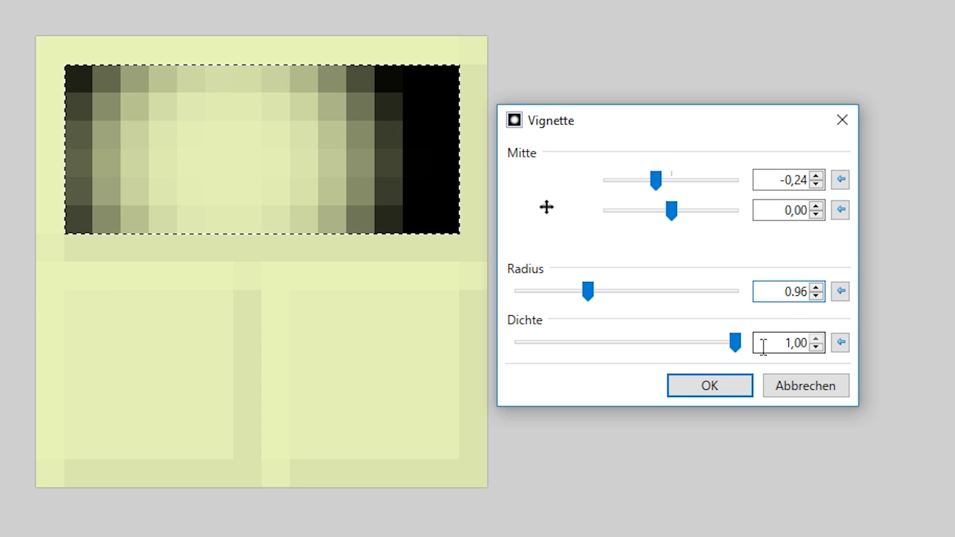
drag(735, 343, 683, 343)
drag(770, 343, 857, 348)
text(0.23)
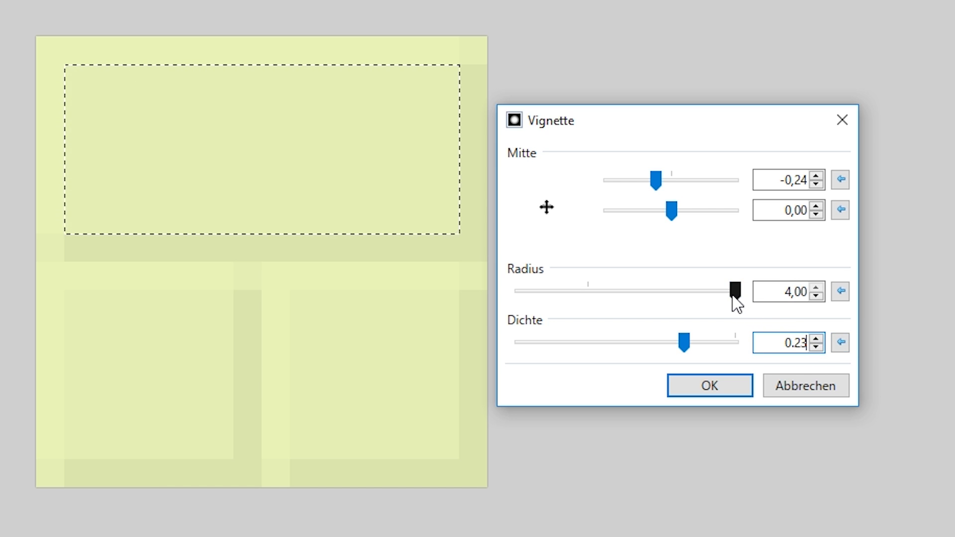
Set the vignette's radius to 0,96.
click(771, 296)
text(0,96)
click(667, 292)
drag(666, 293, 613, 294)
click(816, 287)
click(816, 287)
click(816, 287)
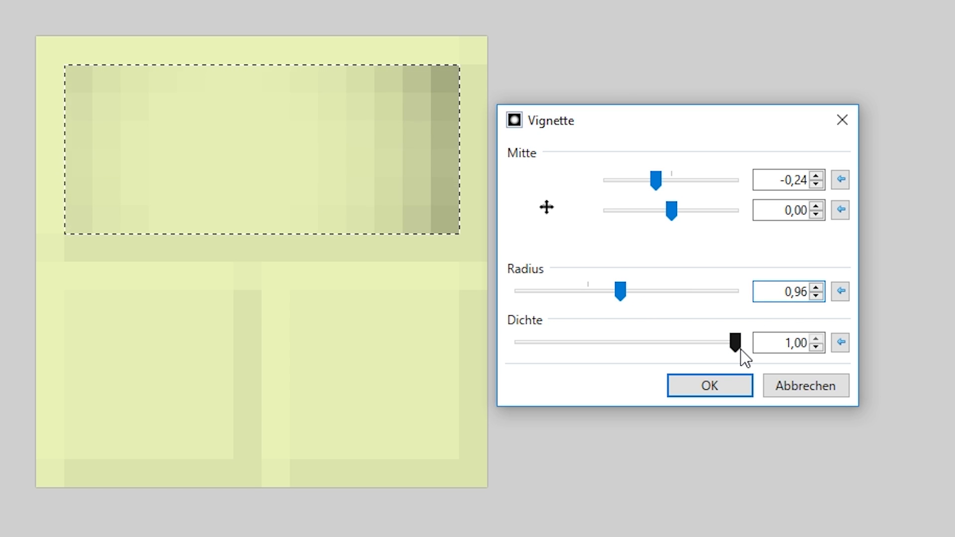
Set the vignette's density to 0,23 and apply the effect to the top brick's face.
drag(740, 349, 625, 349)
click(818, 338)
click(818, 338)
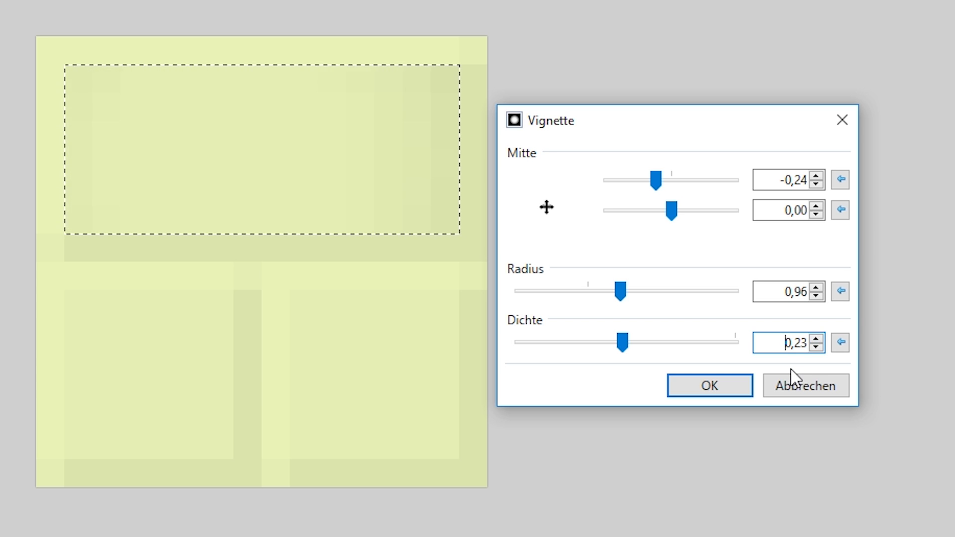
click(707, 391)
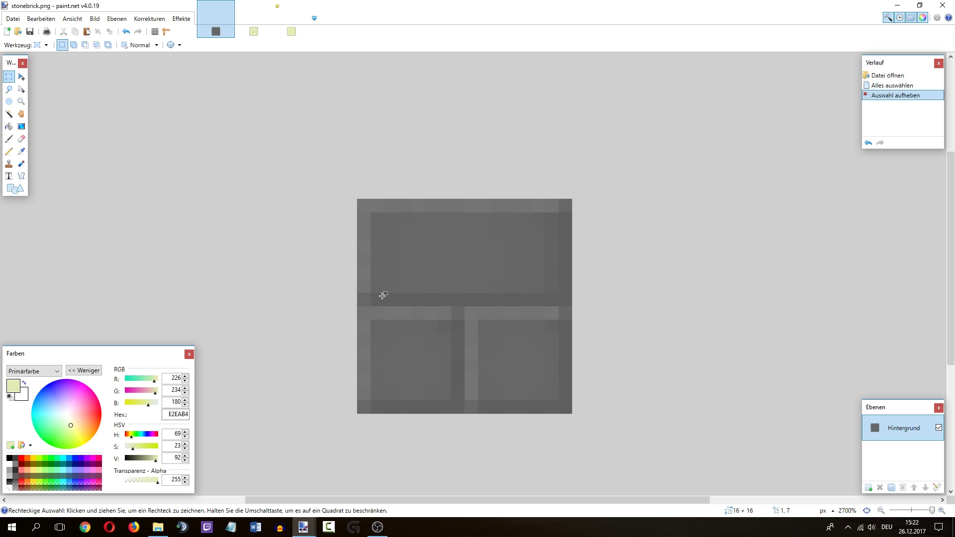
Sample the shadow colour in end_bricks, lower its brightness value to 87, and redraw the shadow edges of all three bricks.
click(293, 30)
drag(397, 263, 591, 265)
click(543, 258)
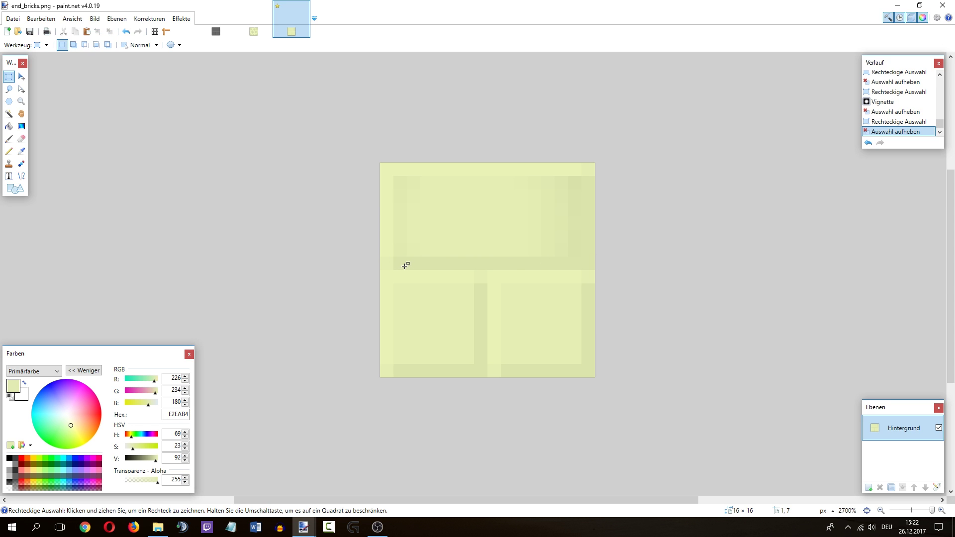
key(k)
click(453, 263)
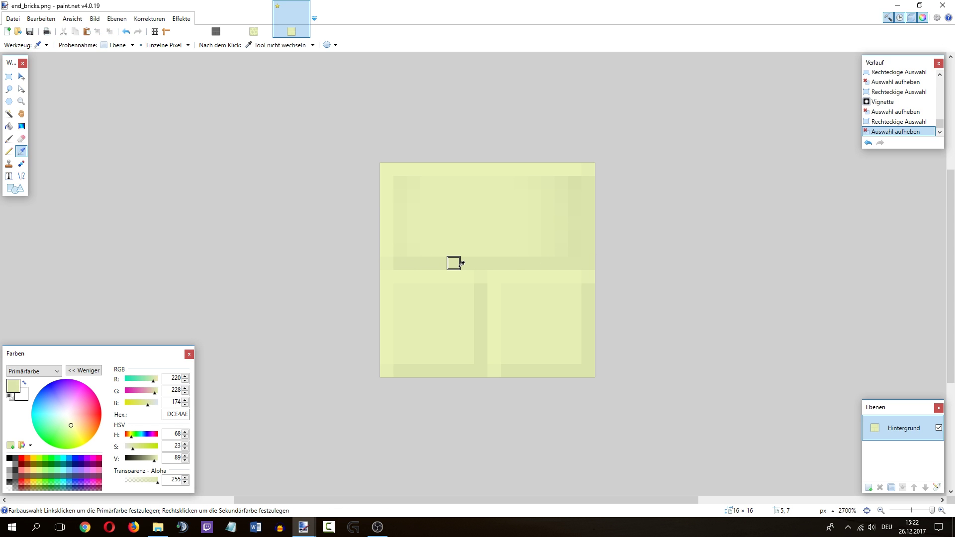
click(187, 459)
click(186, 458)
click(8, 150)
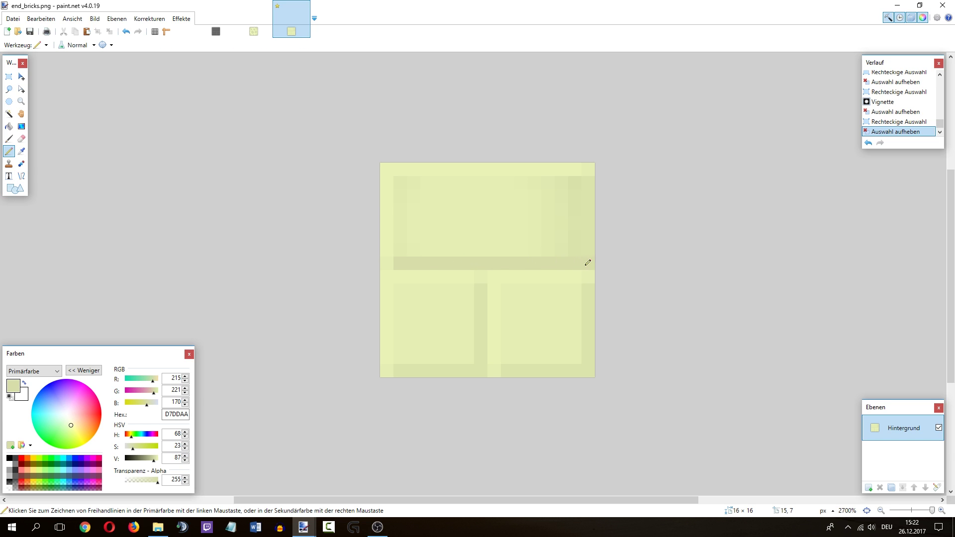
click(592, 184)
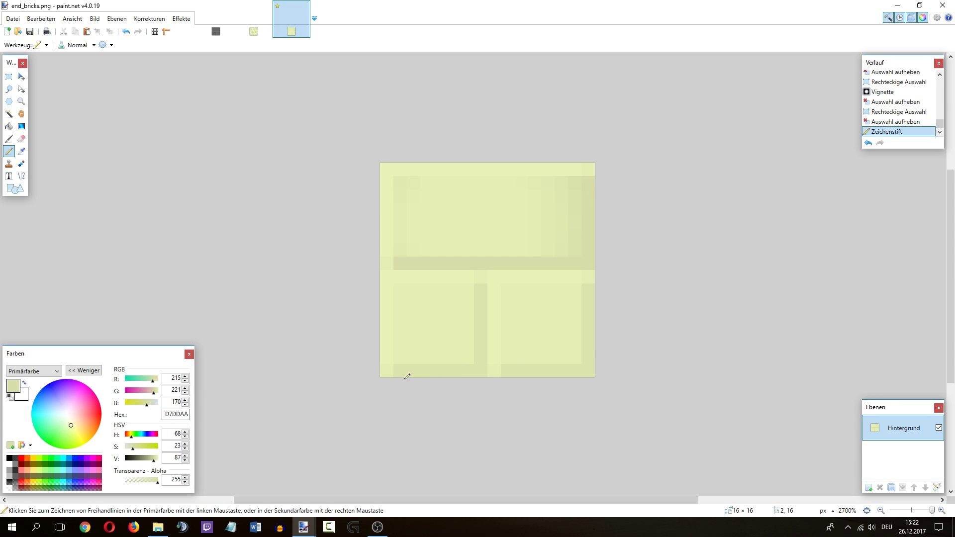
drag(482, 305, 482, 289)
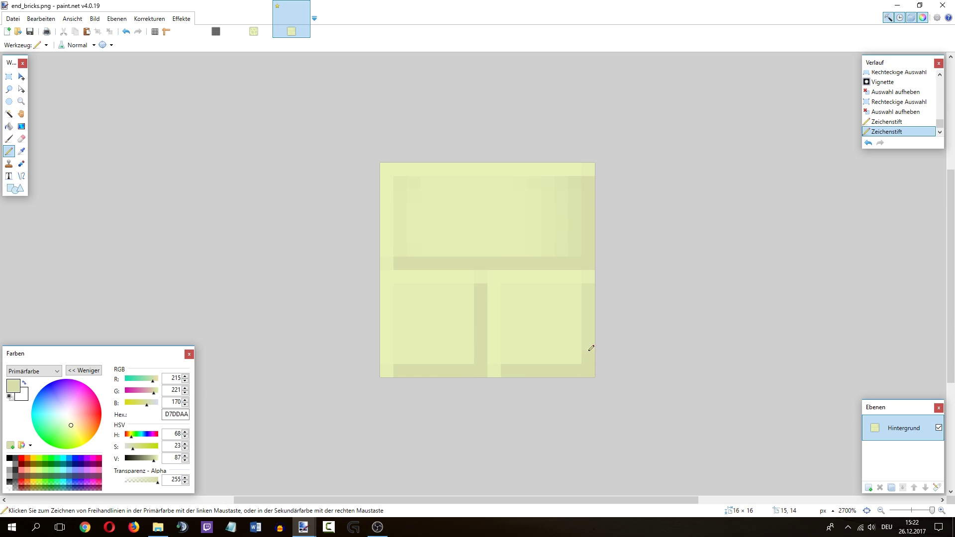
click(592, 290)
Sample the highlight colour, raise its brightness value to 97 (EEF7BB), and repaint the highlight edges of all three bricks.
key(k)
click(386, 169)
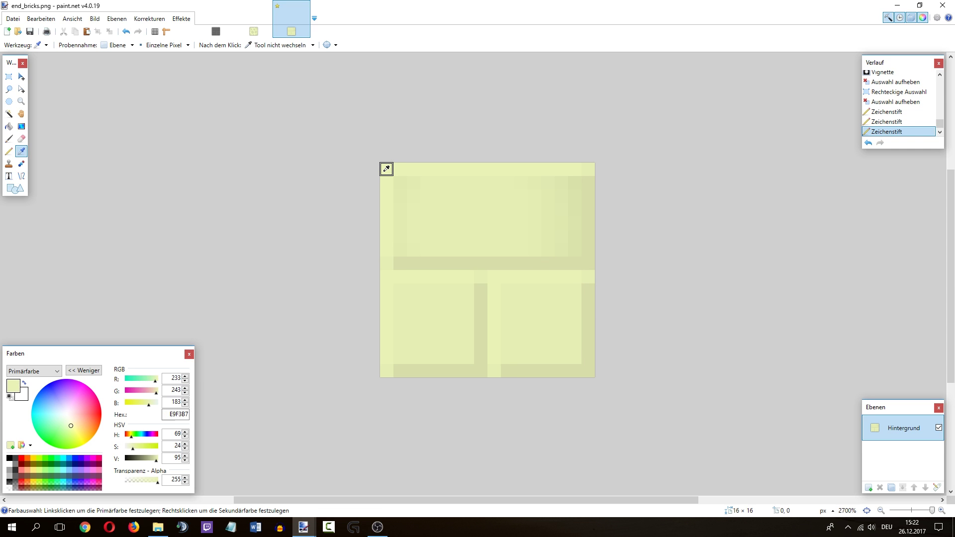
key(p)
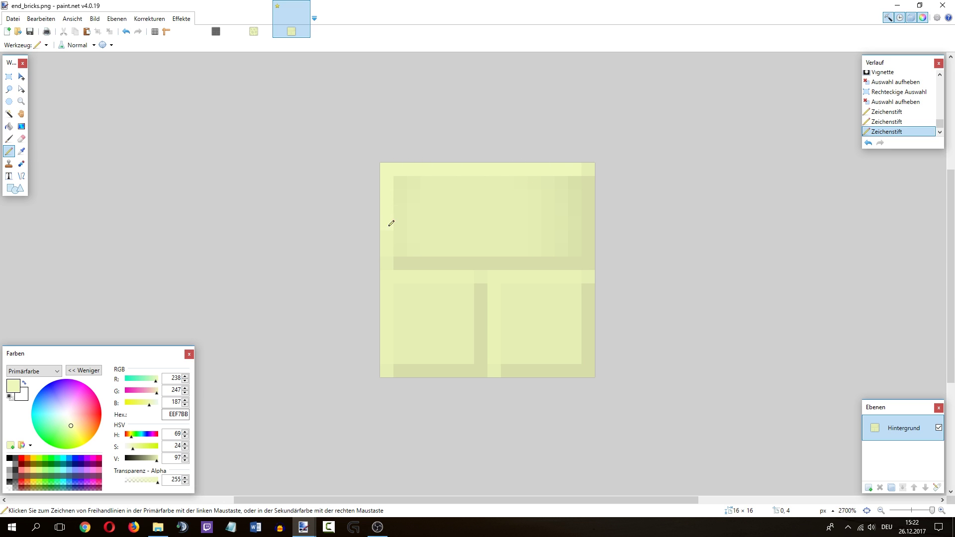
click(390, 247)
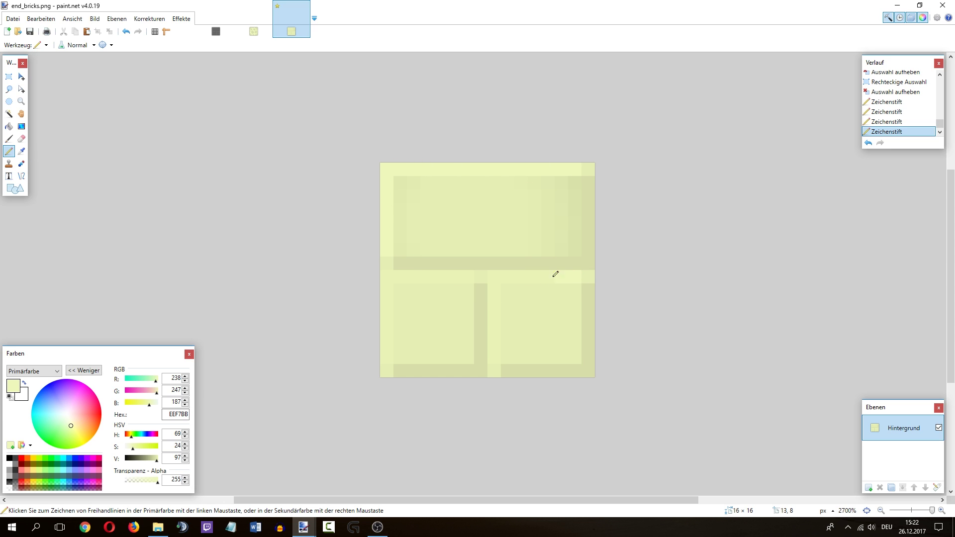
click(389, 350)
click(496, 349)
Set the drawing colour to E5EEB4 and repaint the corner pixels where the highlight and shadow edges meet.
key(ctrl+Tab)
key(ctrl+shift+Tab)
key(k)
click(468, 290)
key(p)
click(479, 273)
Examine the shading of the end_bricks texture at small and large magnification.
scroll(452, 226, down, 5)
scroll(483, 213, up, 3)
scroll(482, 213, up, 3)
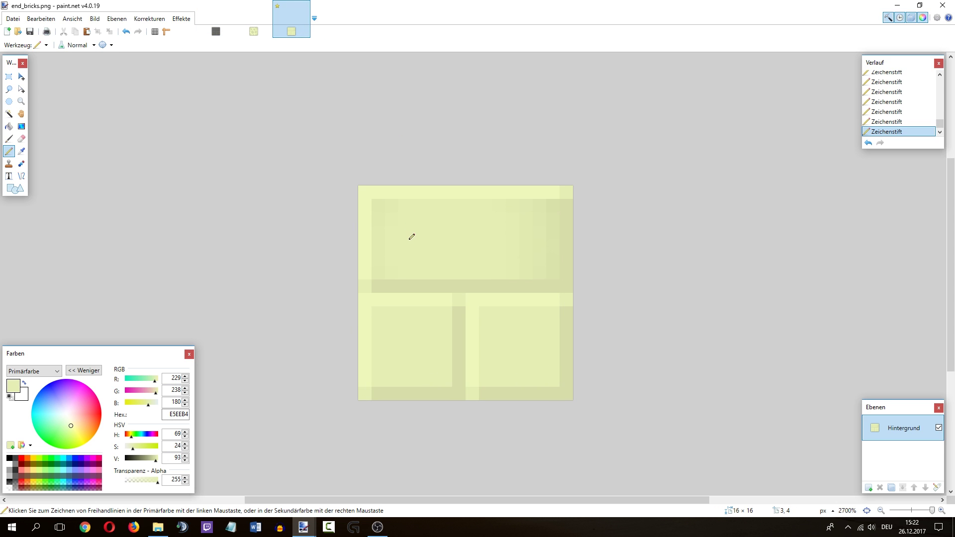
scroll(418, 232, down, 6)
scroll(417, 233, up, 8)
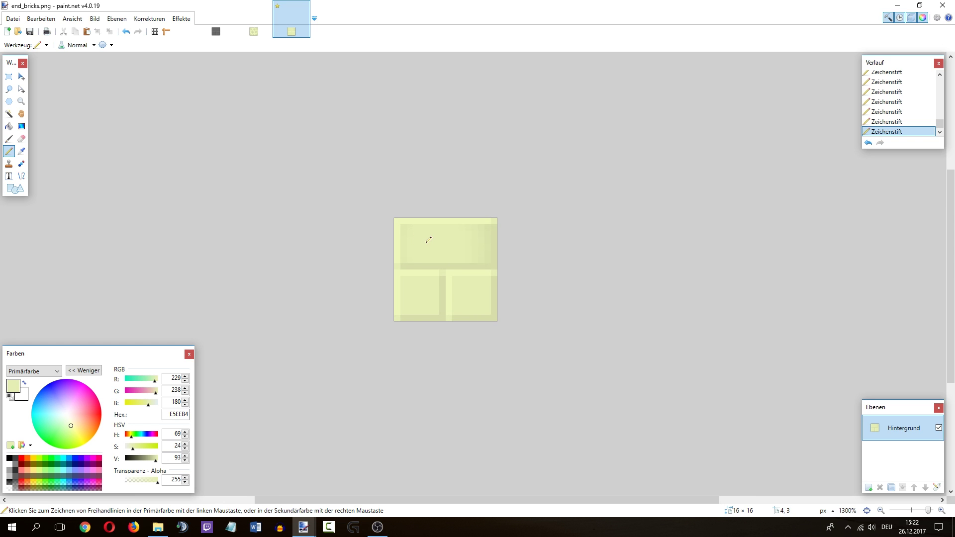
scroll(446, 249, down, 4)
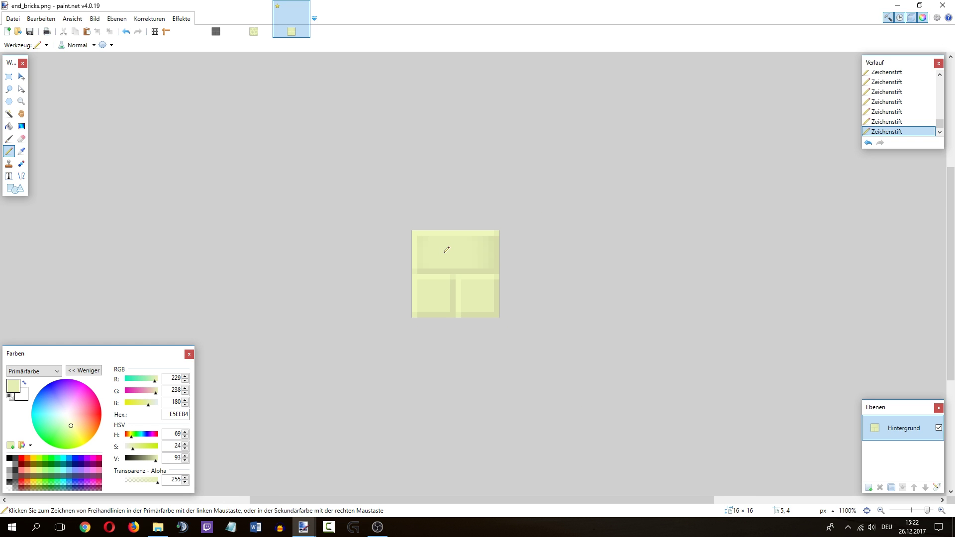
scroll(446, 249, down, 3)
scroll(443, 251, up, 4)
scroll(396, 259, up, 4)
Set the drawing colour's red value to 233 (E9EEB4) and repaint the lower-left brick's face with the pencil.
key(k)
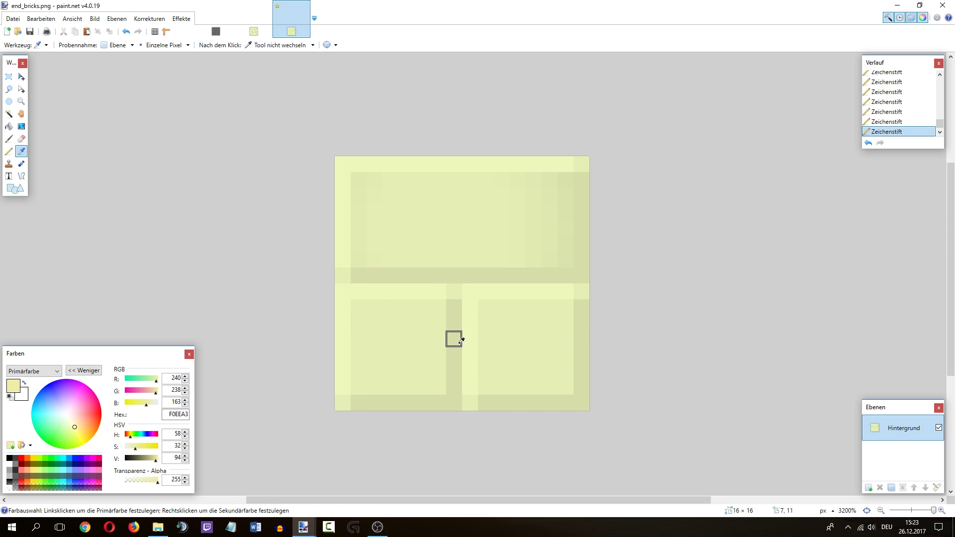
click(185, 376)
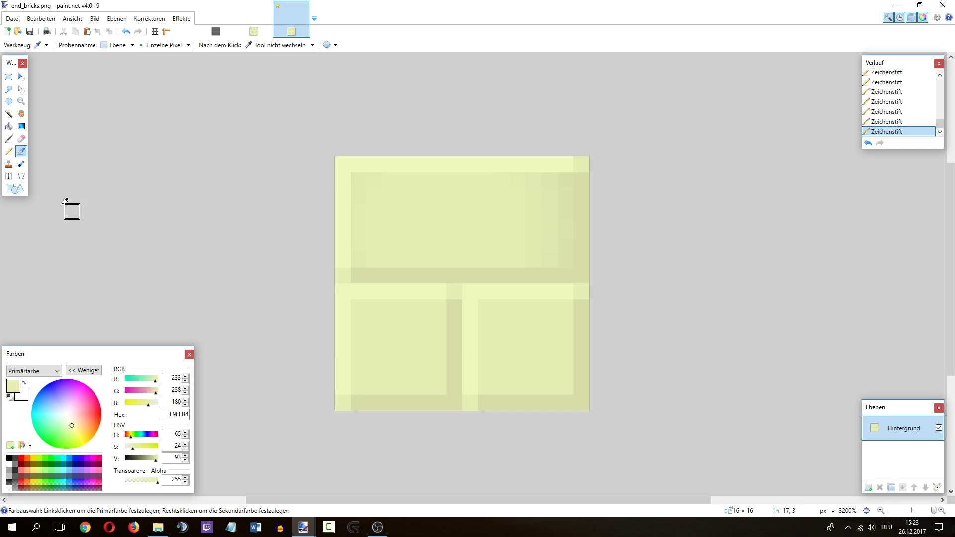
click(9, 151)
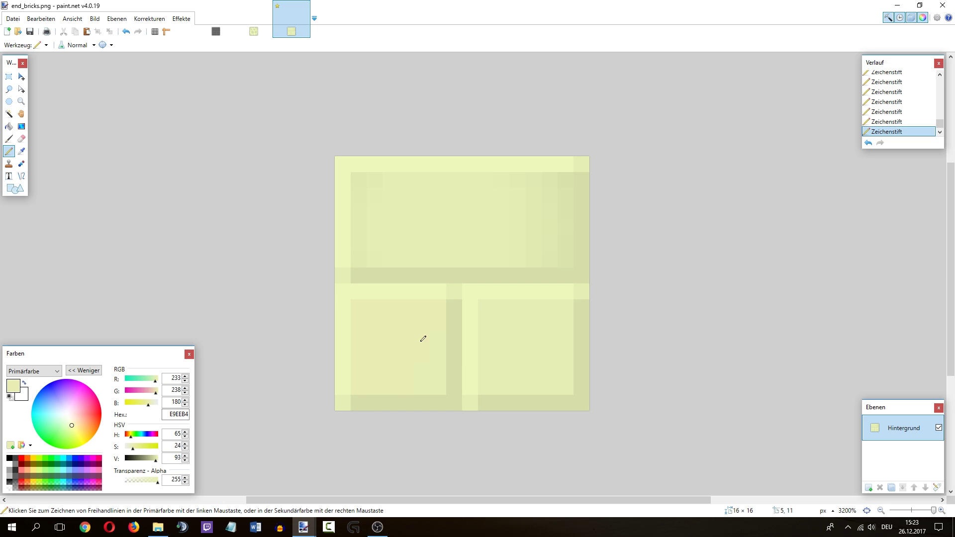
Compare the texture with end_stone, and recolour the lower-right brick's face and the corner pixels of end_bricks in E9EEB4.
scroll(425, 346, down, 3)
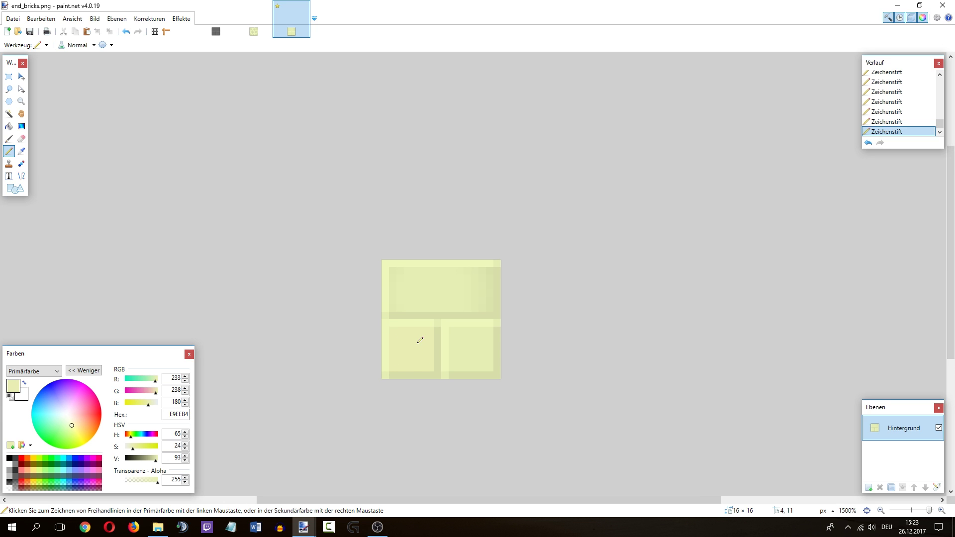
click(248, 14)
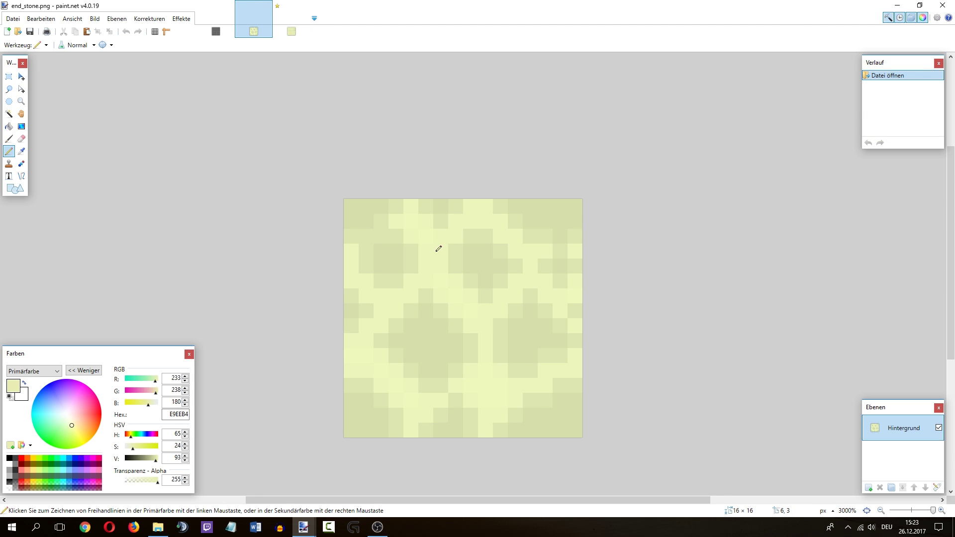
scroll(428, 269, up, 3)
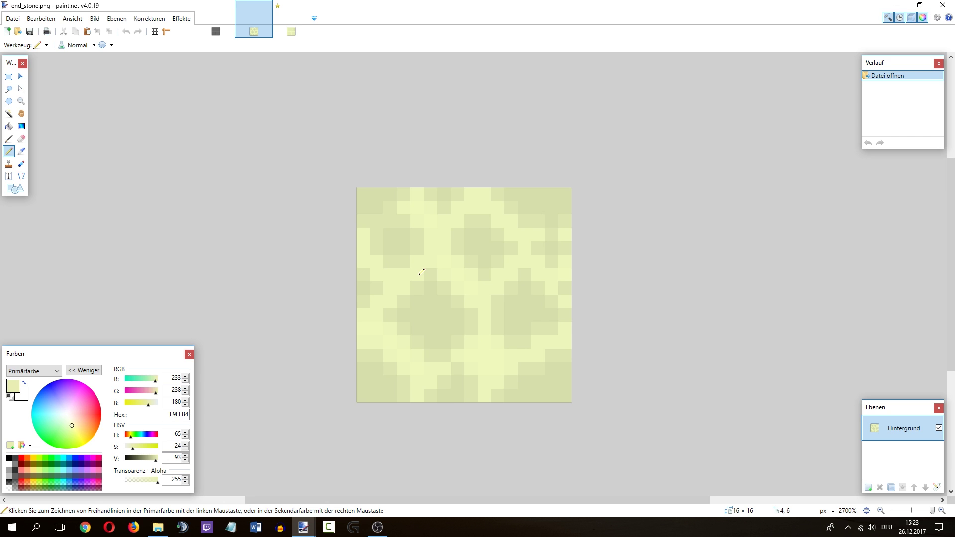
scroll(422, 272, down, 4)
key(ctrl+Tab)
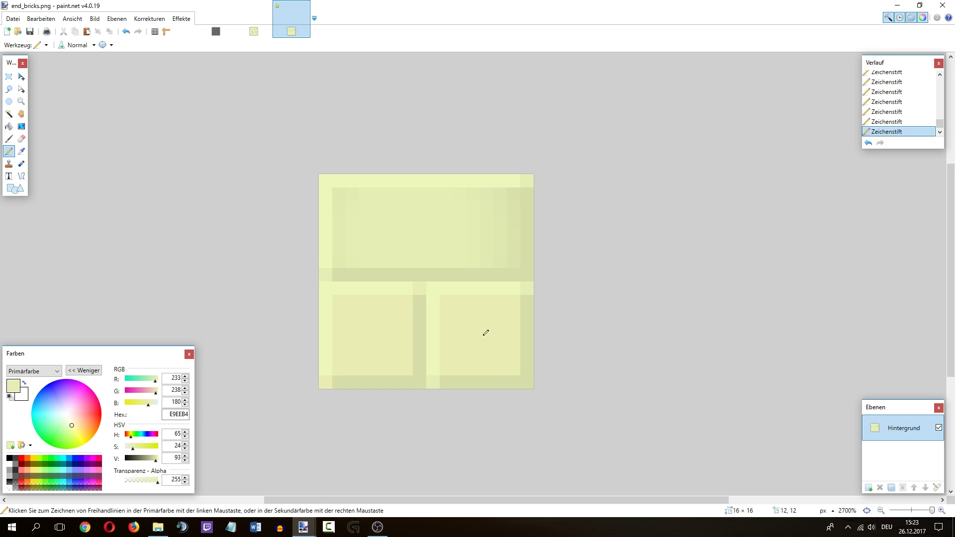
Copy the lower-left brick's face and paste it three times side by side to cover the top brick's face.
key(s)
key(p)
key(s)
drag(334, 297, 405, 365)
key(ctrl+c)
key(ctrl+v)
drag(373, 326, 390, 217)
key(ctrl+v)
drag(386, 325, 486, 240)
key(ctrl+v)
drag(407, 327, 499, 217)
key(s)
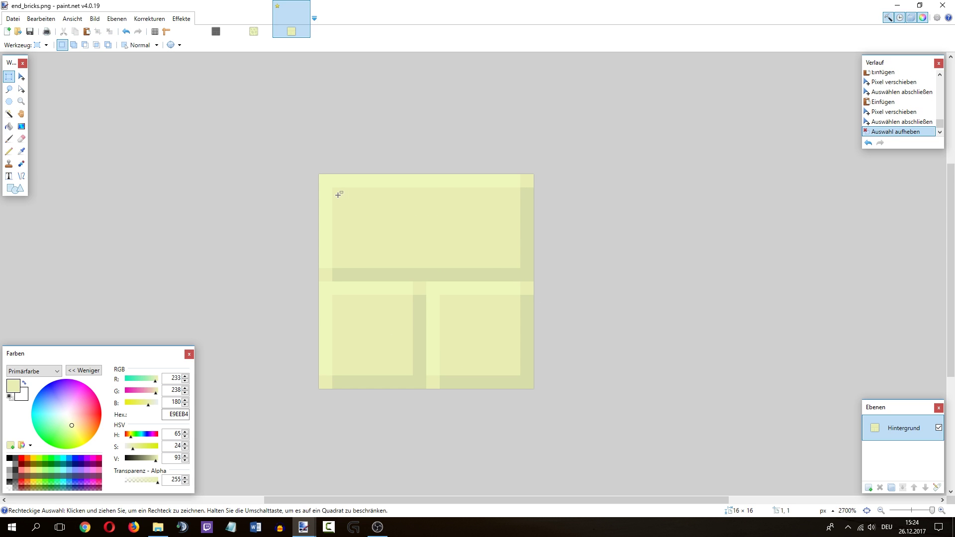
Shade the top brick's face with a Vignette at horizontal centre -0.24, radius 0.96 and density 0.14, and check it zoomed out.
drag(333, 188, 521, 268)
click(167, 19)
mouse_move(181, 19)
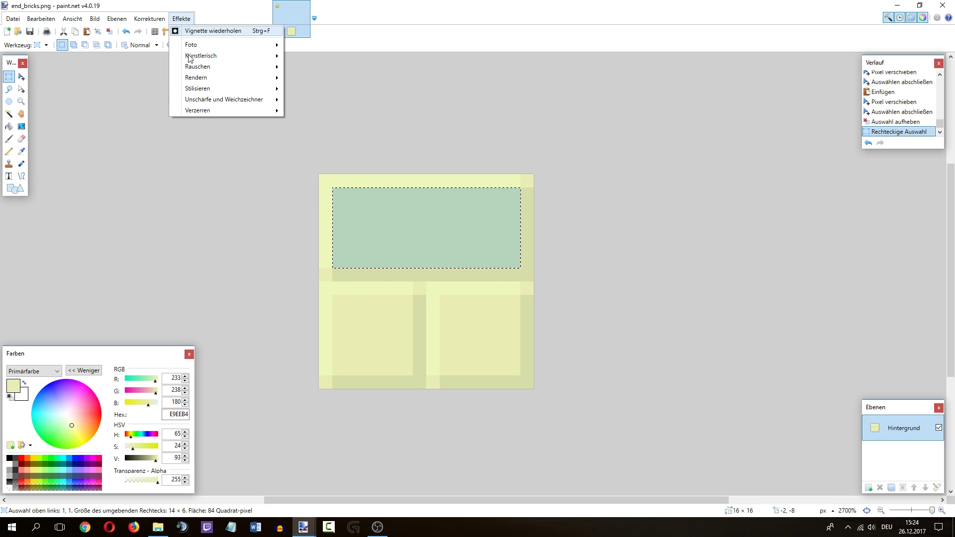
mouse_move(269, 44)
click(305, 91)
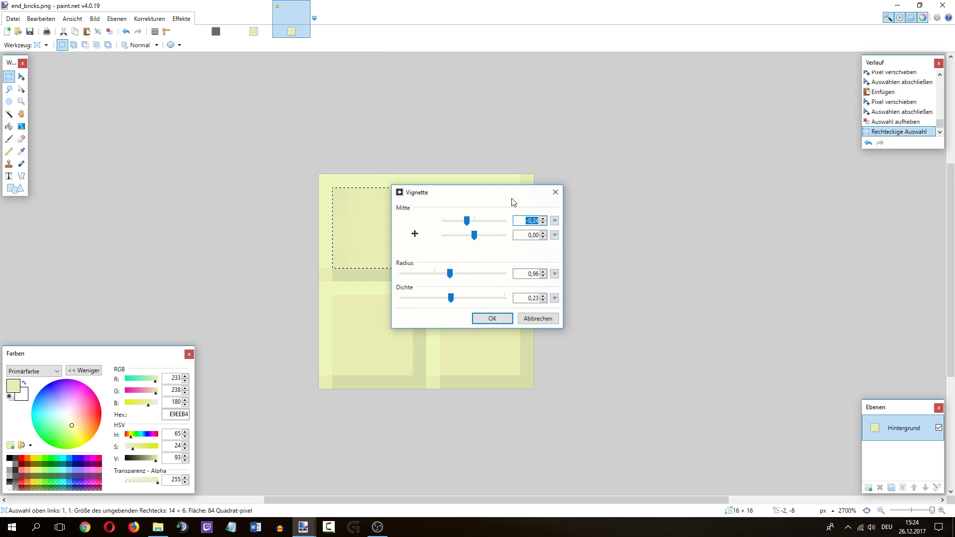
drag(501, 195, 678, 195)
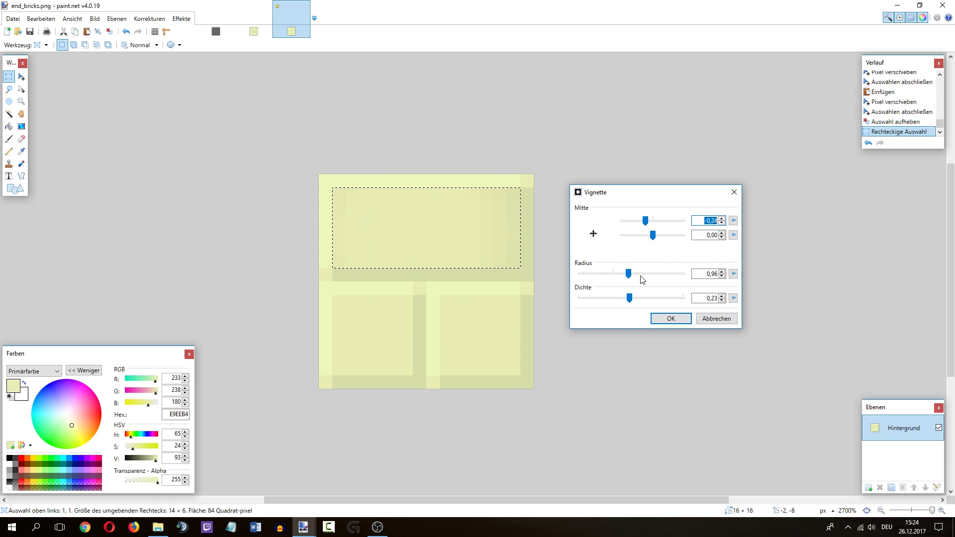
drag(630, 299, 618, 304)
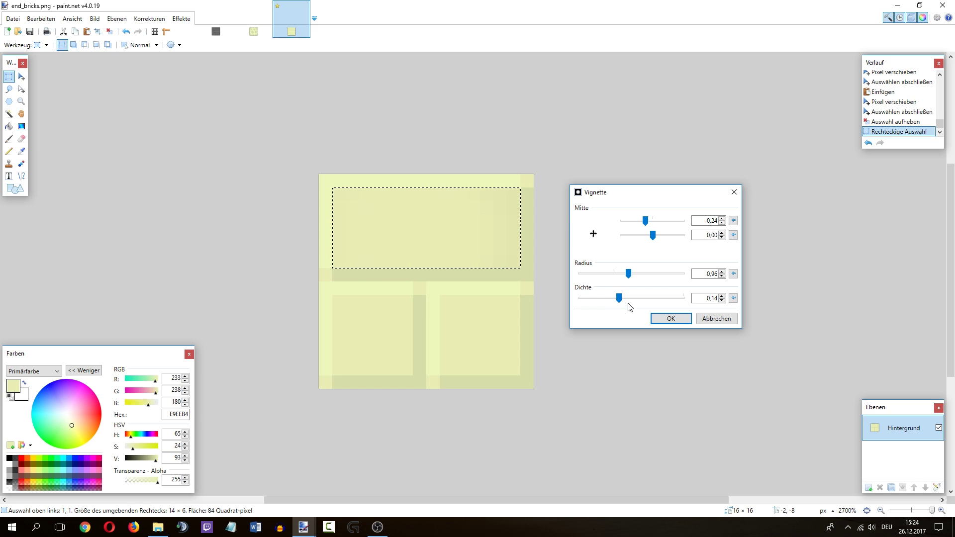
click(667, 319)
key(ctrl+d)
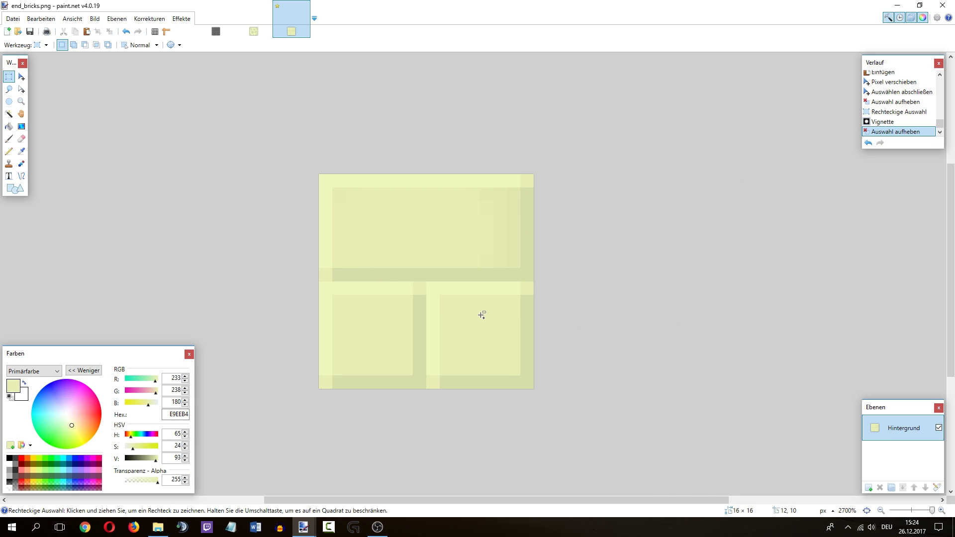
scroll(472, 315, down, 9)
scroll(475, 323, up, 9)
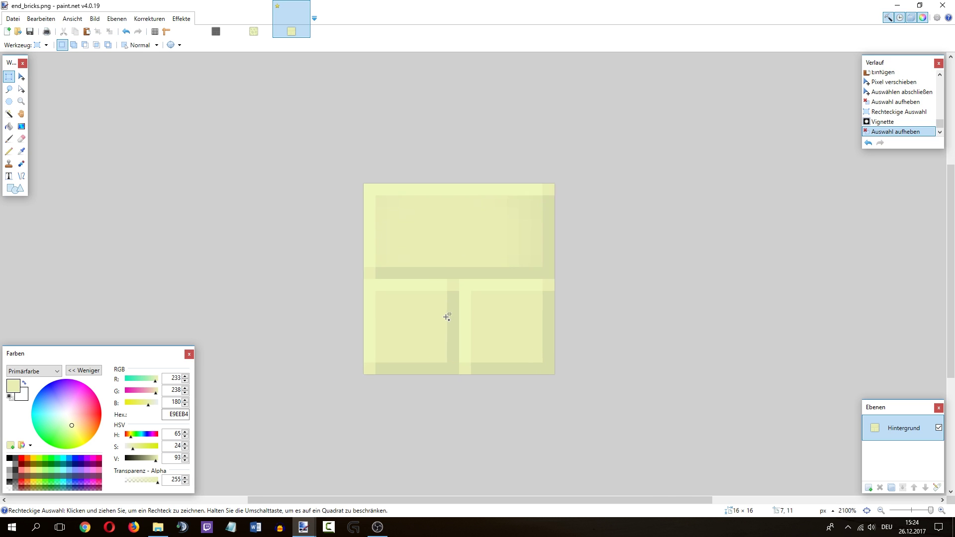
Select the lower-left brick's 6 × 6 face and raise the radius of a Vignette effect on it to 1.19.
drag(371, 297, 447, 369)
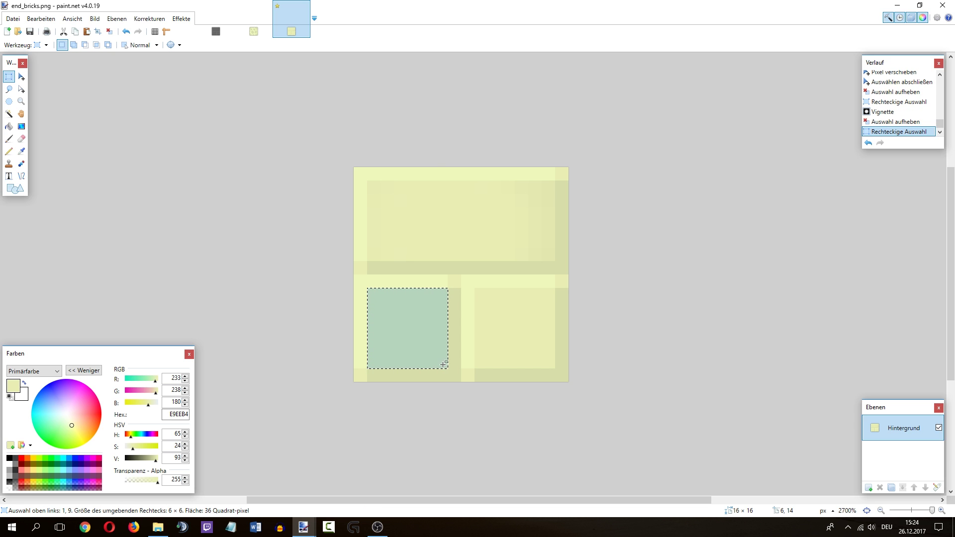
click(168, 19)
mouse_move(181, 19)
mouse_move(204, 46)
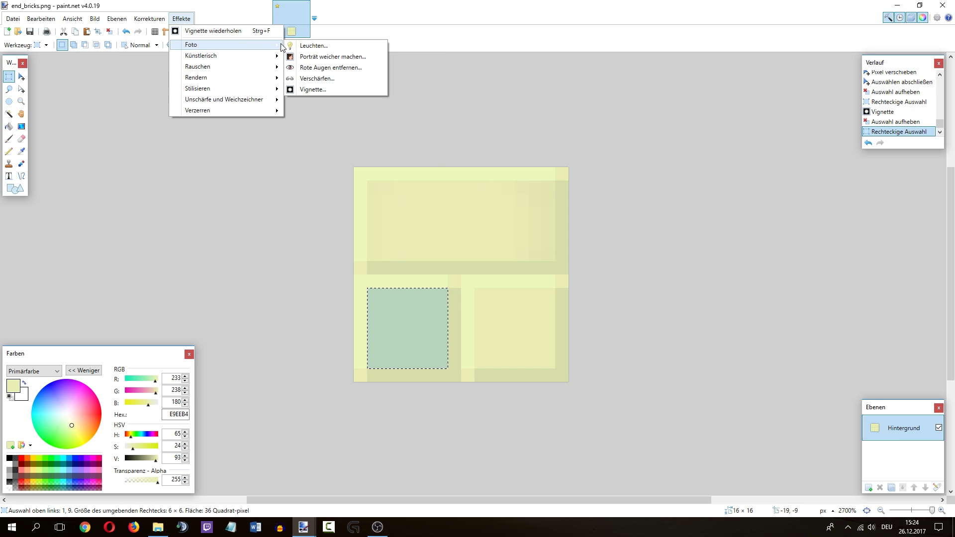
click(311, 88)
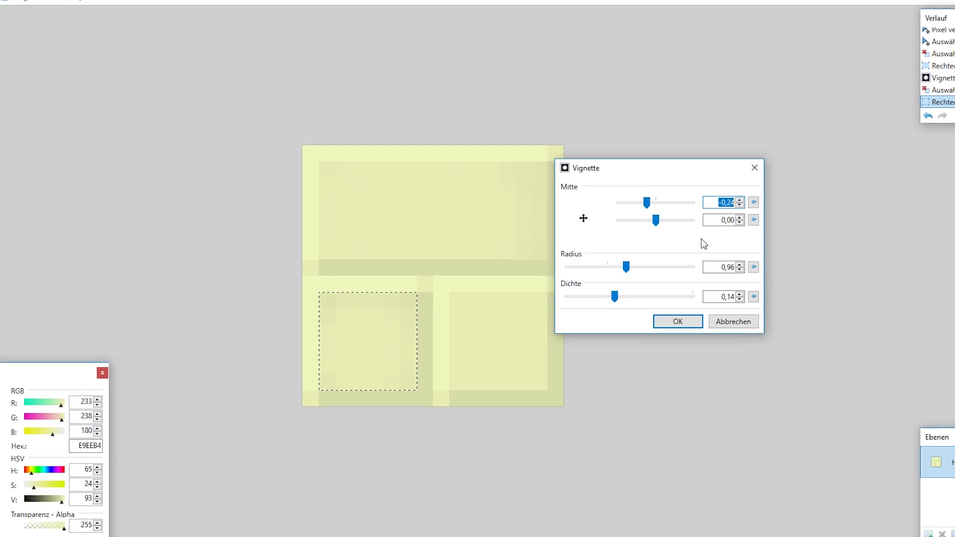
click(739, 265)
click(740, 265)
double_click(849, 263)
double_click(848, 263)
double_click(849, 263)
triple_click(849, 262)
click(848, 262)
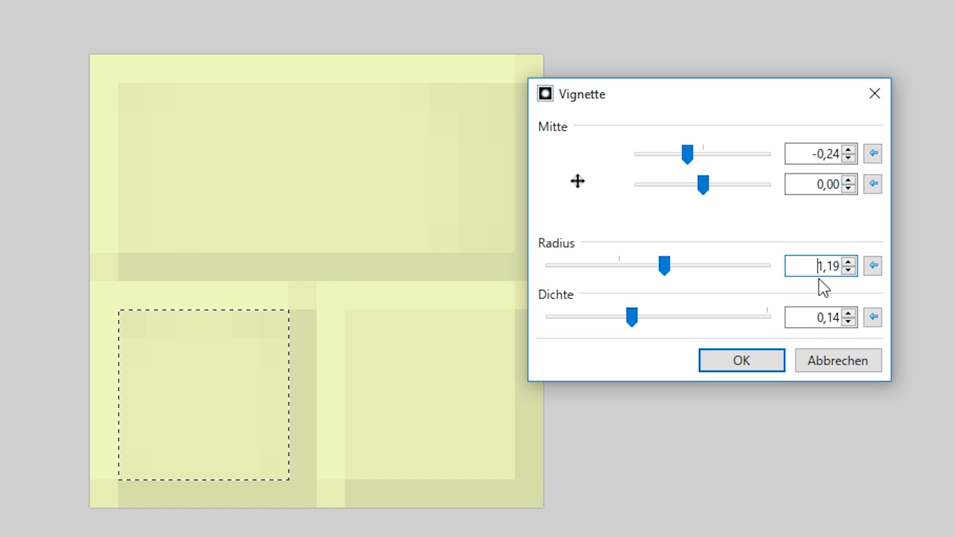
Set the vignette's horizontal centre to -0.29, apply it to the lower-left brick and clear the selection.
click(848, 149)
click(848, 149)
click(848, 158)
click(849, 158)
click(848, 158)
click(848, 159)
click(848, 158)
click(849, 159)
click(848, 159)
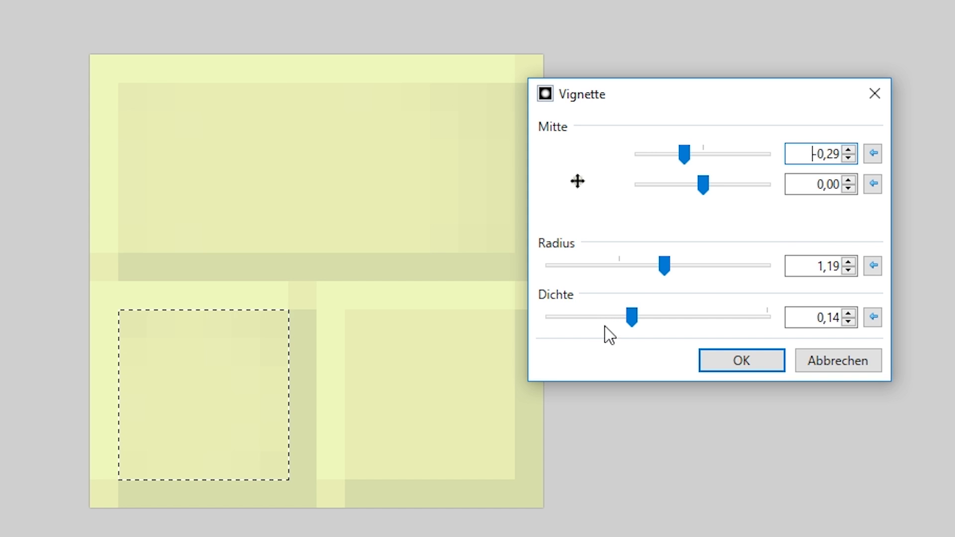
click(703, 363)
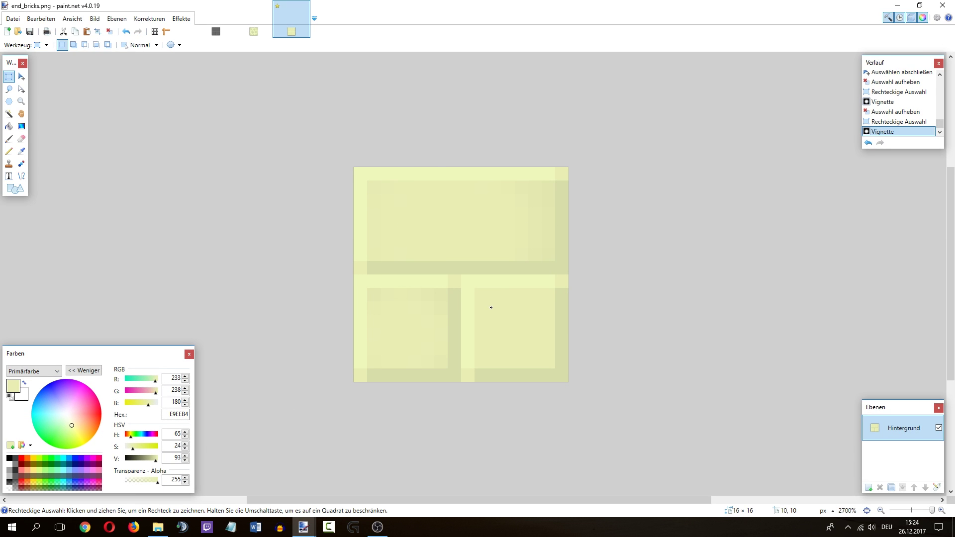
key(ctrl+d)
scroll(486, 328, down, 4)
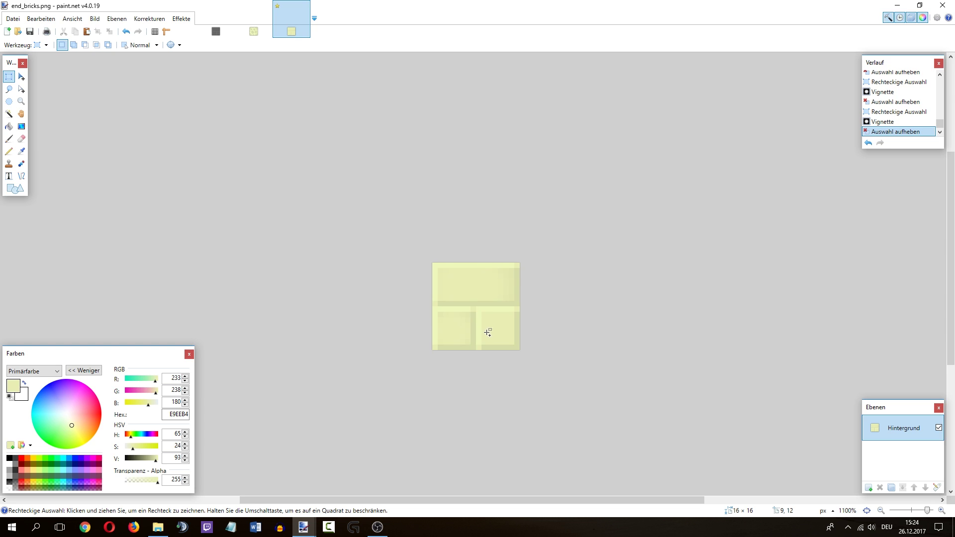
Apply the Vignette effect with the same settings to the lower-right brick's 6 × 6 face and clear the selection.
scroll(487, 329, up, 5)
drag(481, 281, 570, 370)
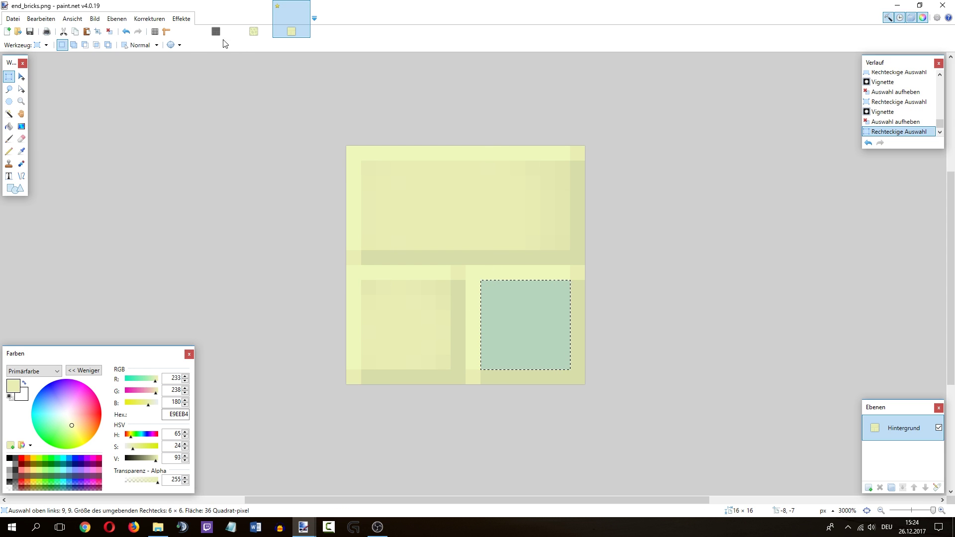
click(181, 18)
mouse_move(248, 44)
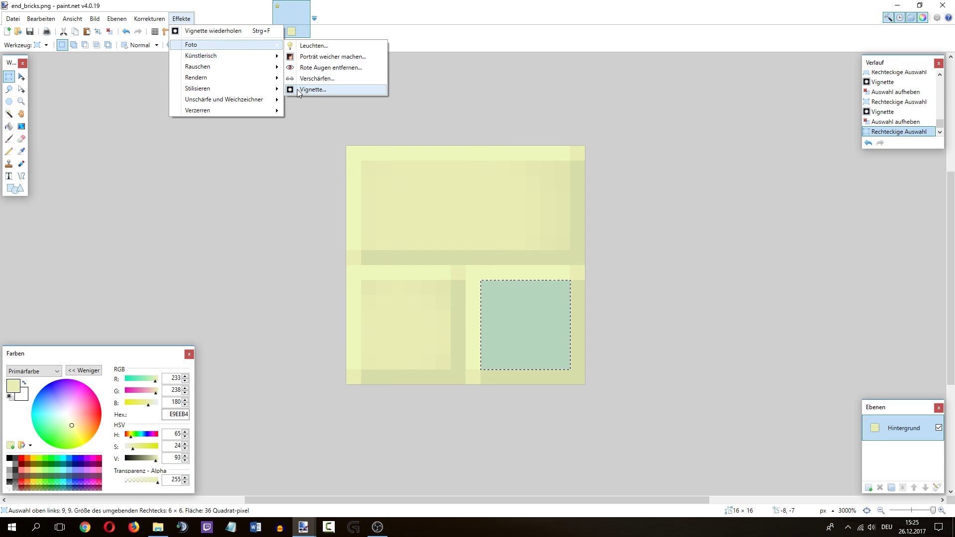
click(301, 88)
click(505, 322)
key(ctrl+d)
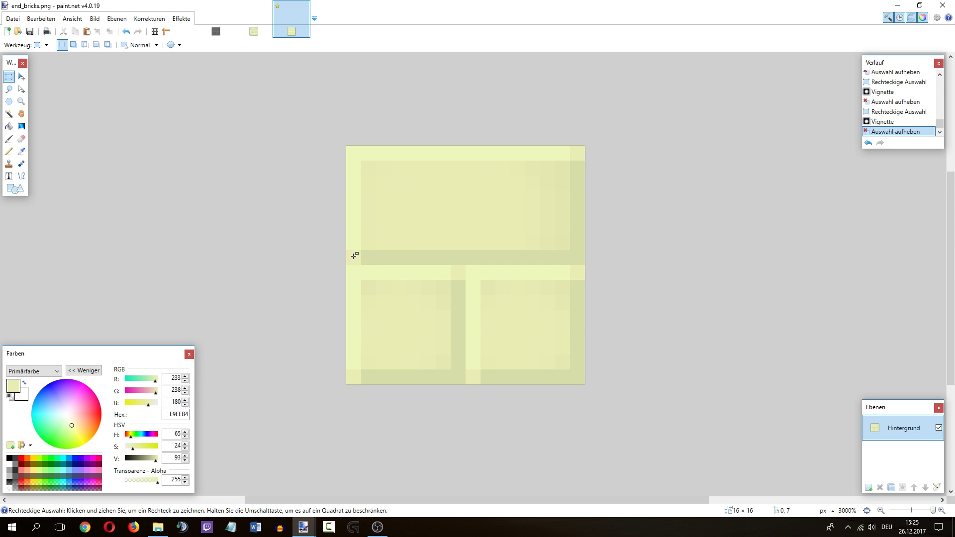
Pick the light edge colour EEF7BB, compare with stonebrick, and raise the colour's brightness to 98 for the pencil.
key(k)
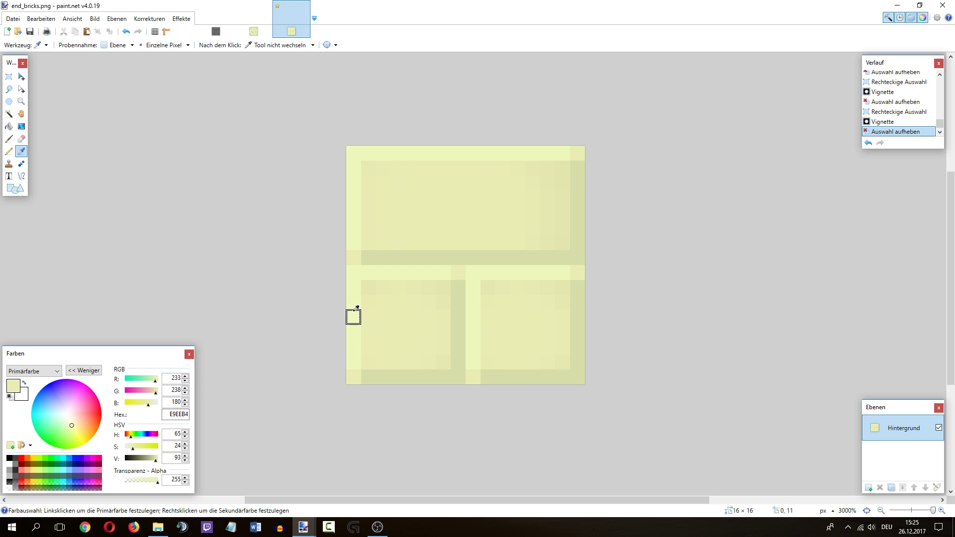
click(358, 210)
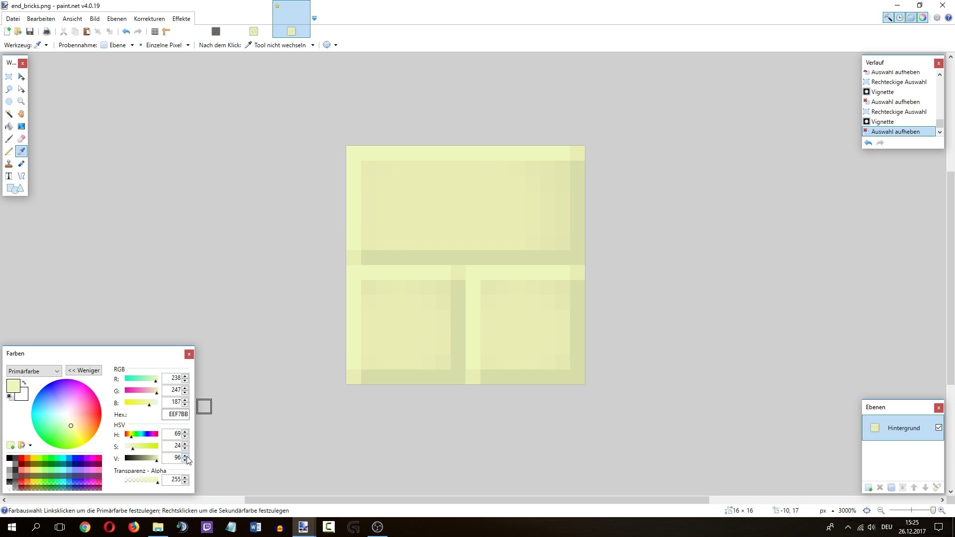
click(216, 32)
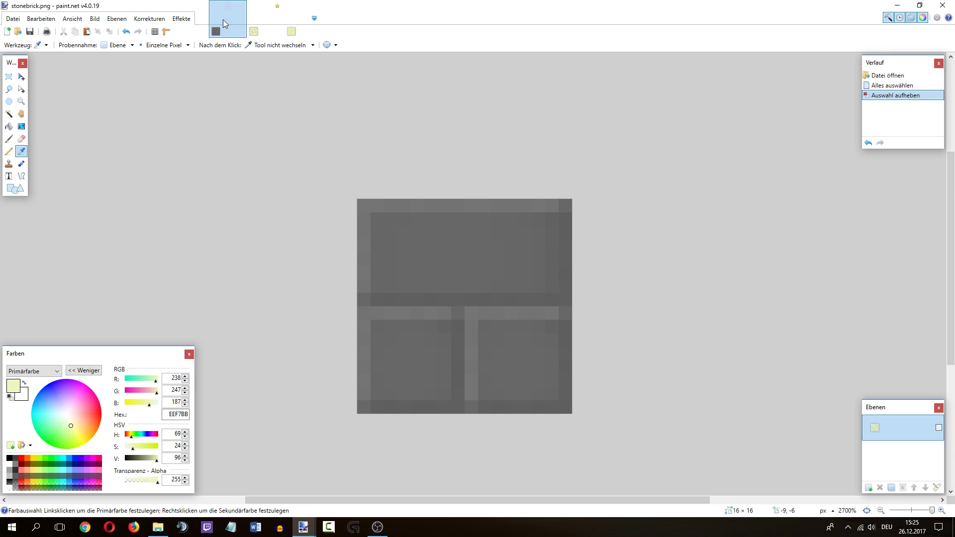
key(ctrl+shift+Tab)
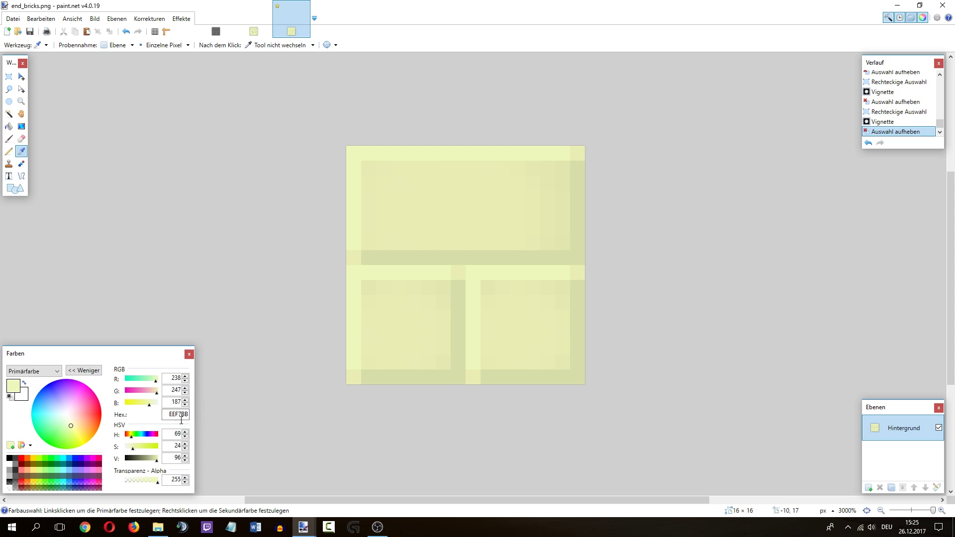
double_click(185, 456)
click(186, 461)
click(9, 151)
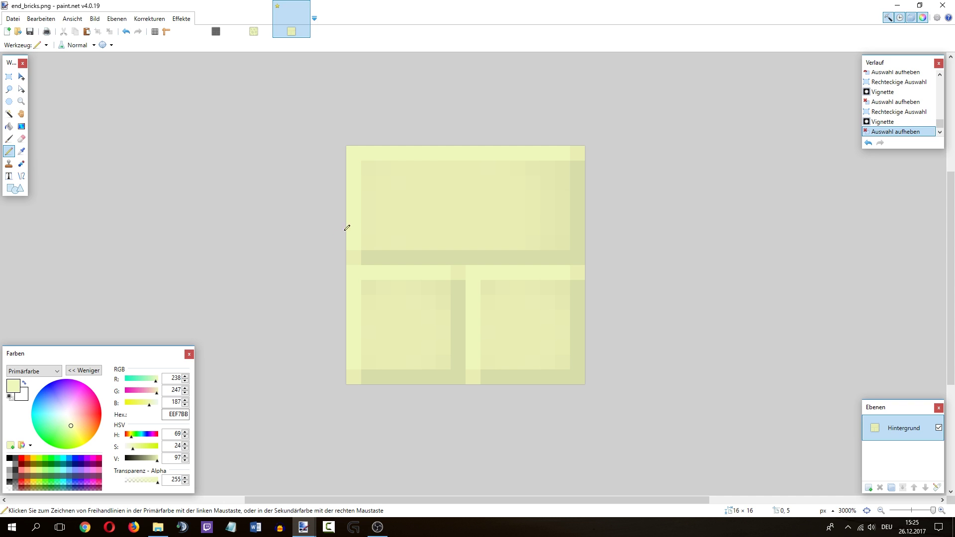
click(184, 455)
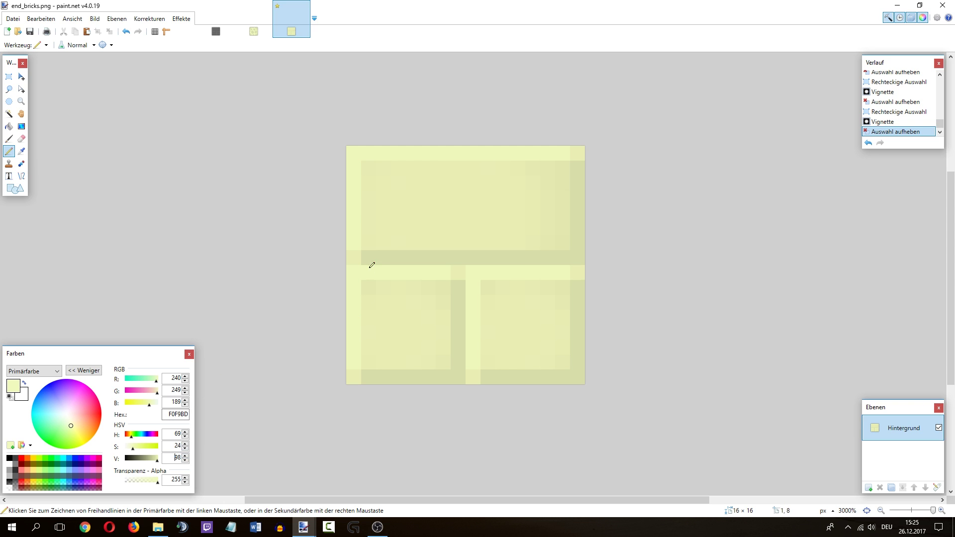
click(361, 197)
click(357, 231)
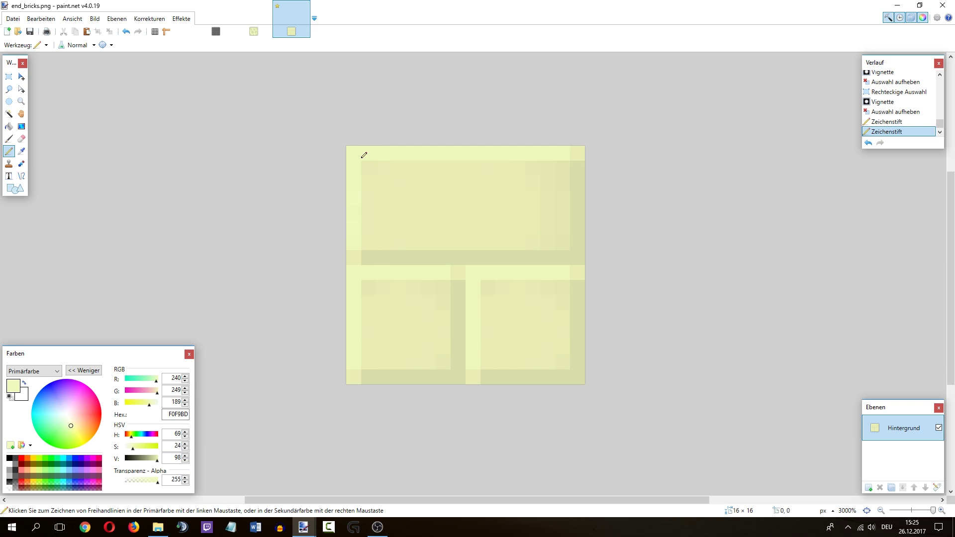
key(ctrl+z)
key(ctrl+z)
Set the brightness to 99 (F3FCBF) and pencil scattered pixels along the top brick's left and upper light edges.
key(Up)
click(353, 211)
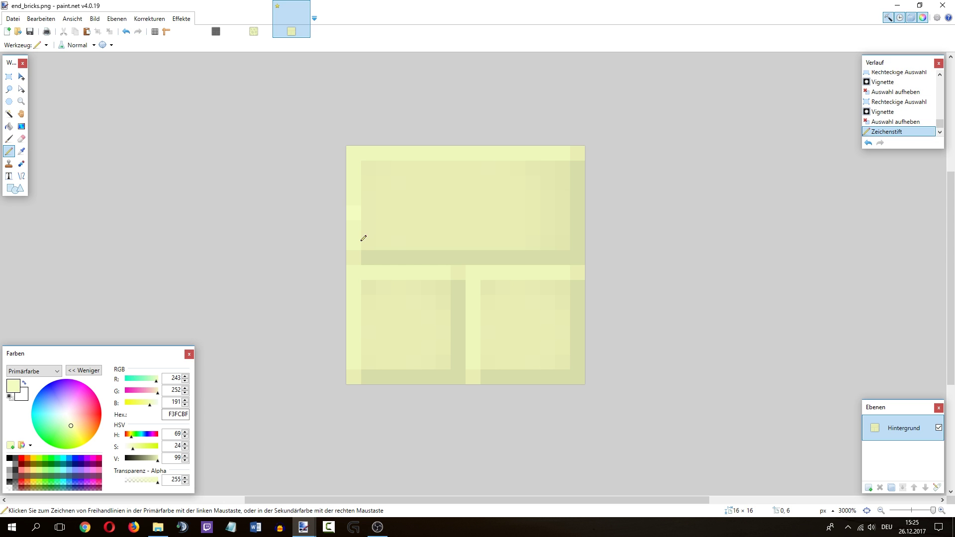
click(354, 152)
click(413, 153)
click(473, 150)
click(498, 149)
click(546, 150)
scroll(472, 269, down, 3)
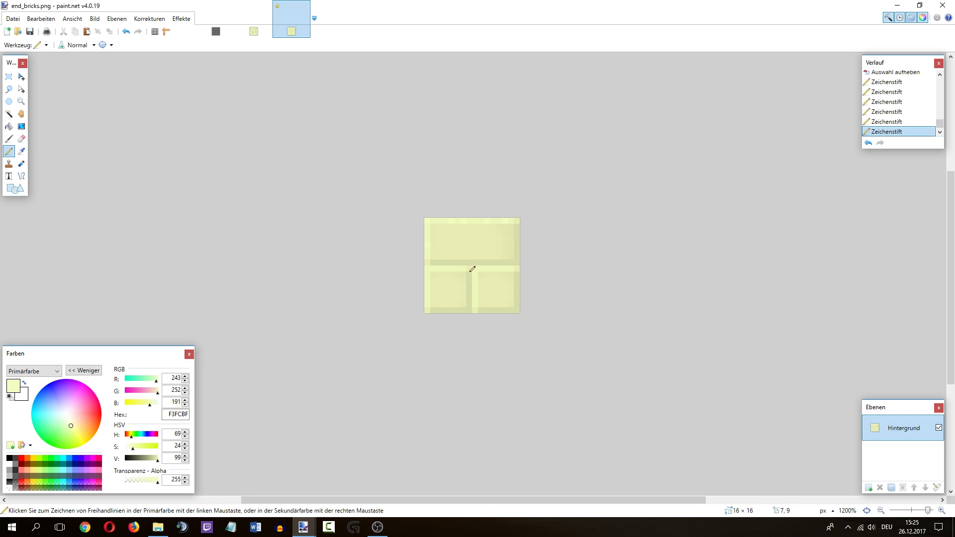
Lower the brightness to 98 (F0F9BD) and pencil further pixels along the bricks' light edges.
scroll(471, 269, up, 3)
click(185, 460)
click(379, 154)
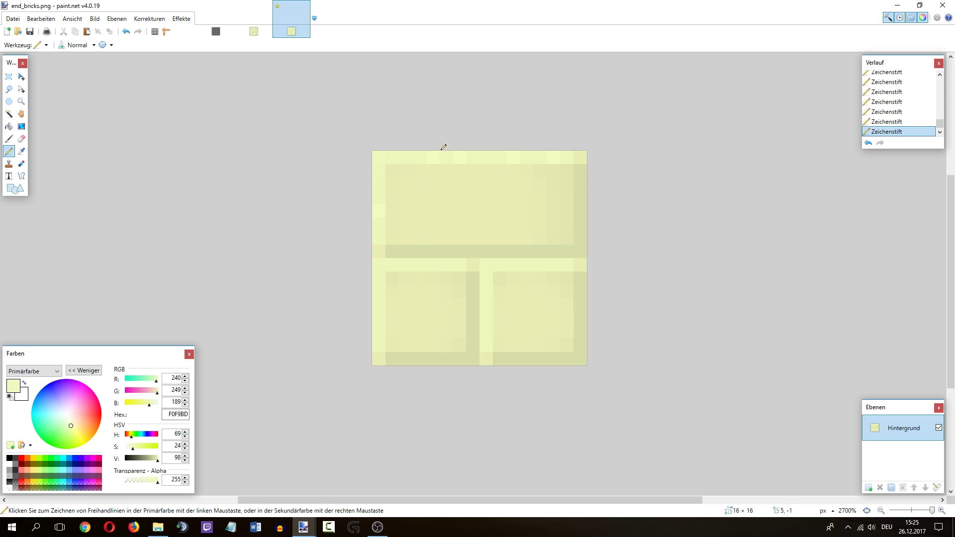
scroll(443, 150, up, 1)
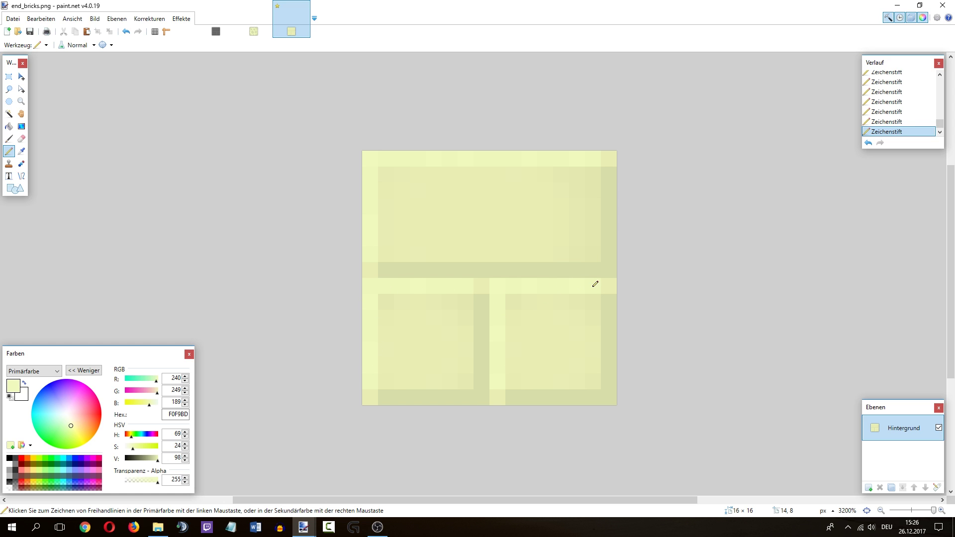
Pick the dark edge colour D7DDAA, vary its brightness starting from 85 (D2D8A6), and pencil scattered pixels along the dark edges.
key(k)
click(433, 269)
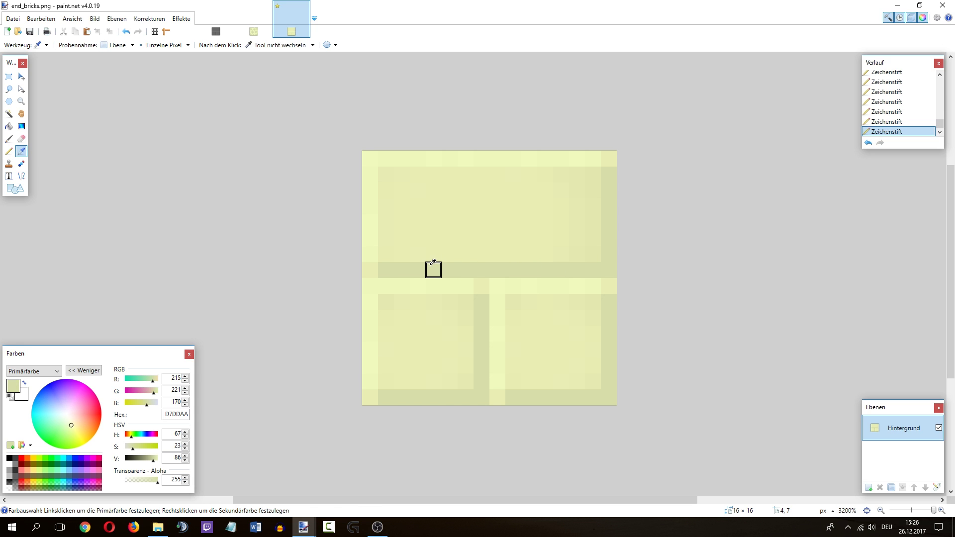
click(186, 460)
click(8, 151)
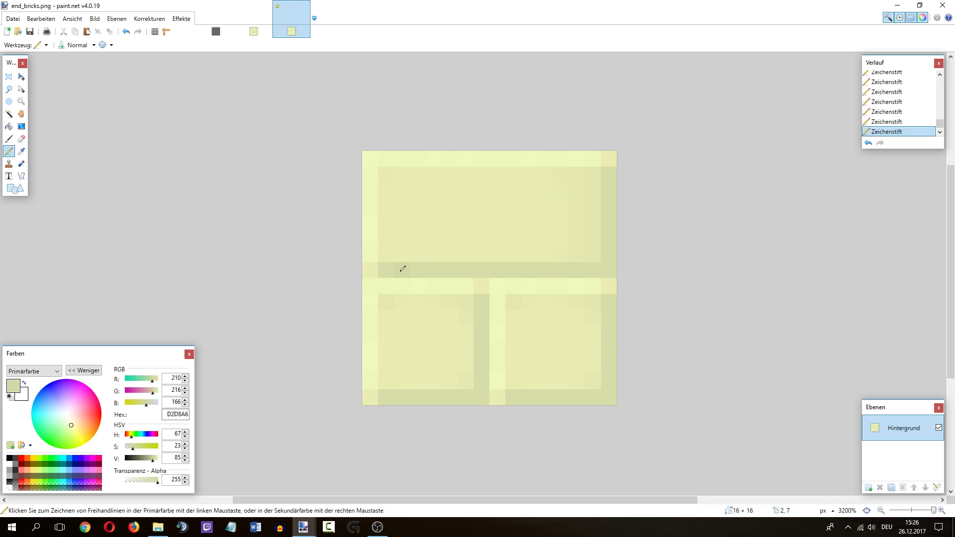
click(185, 456)
click(462, 270)
scroll(484, 332, down, 6)
scroll(486, 334, up, 5)
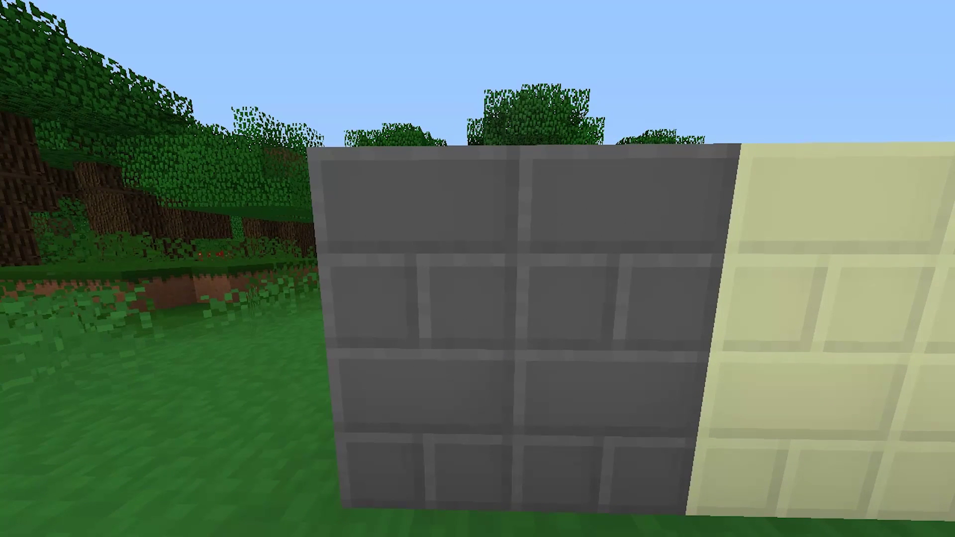
Switch to Minecraft and examine the end_bricks wall beside the stone brick wall, close up and from a distance.
key(d)
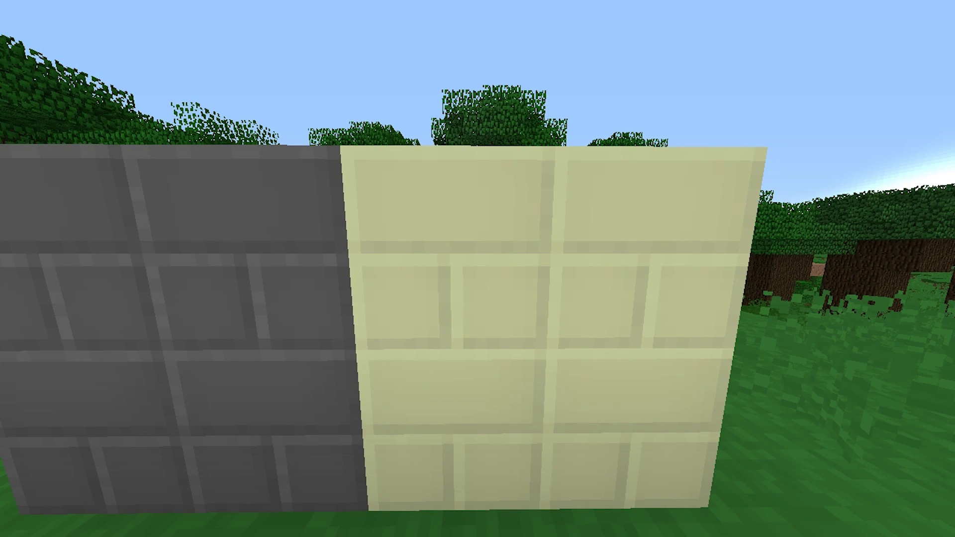
key(w)
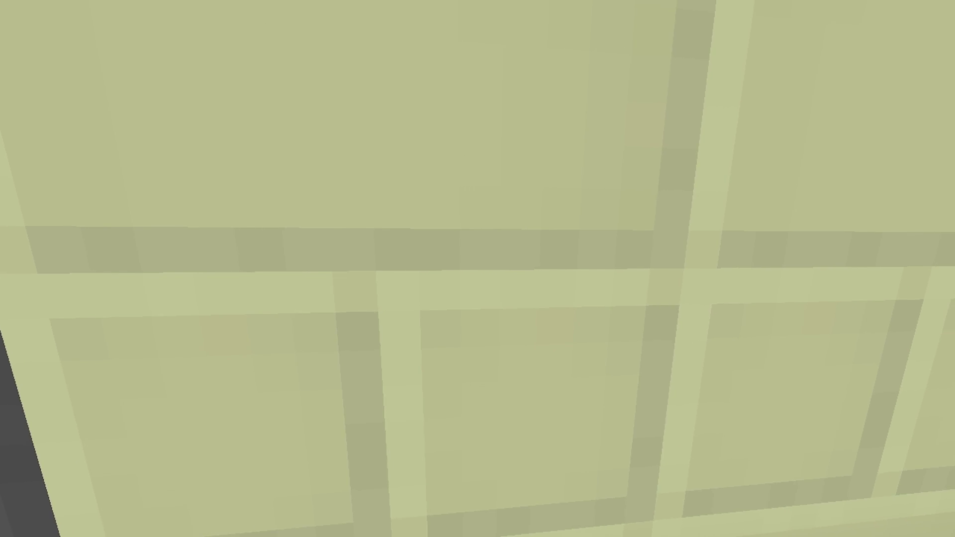
key(F1)
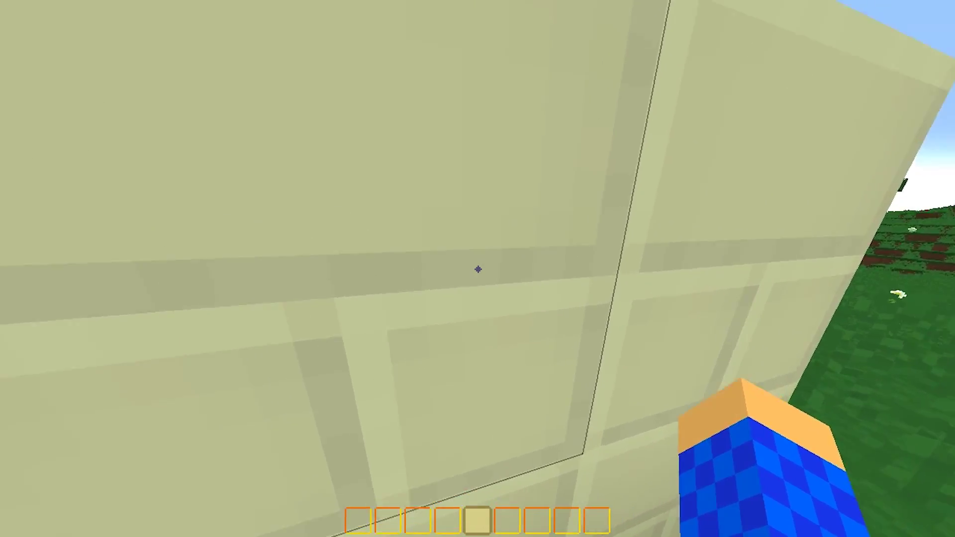
key(s)
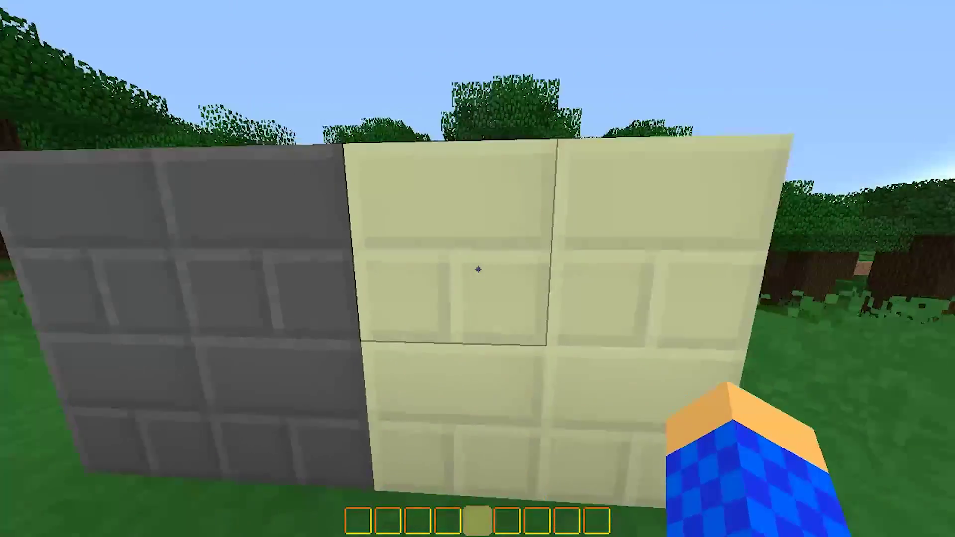
key(w)
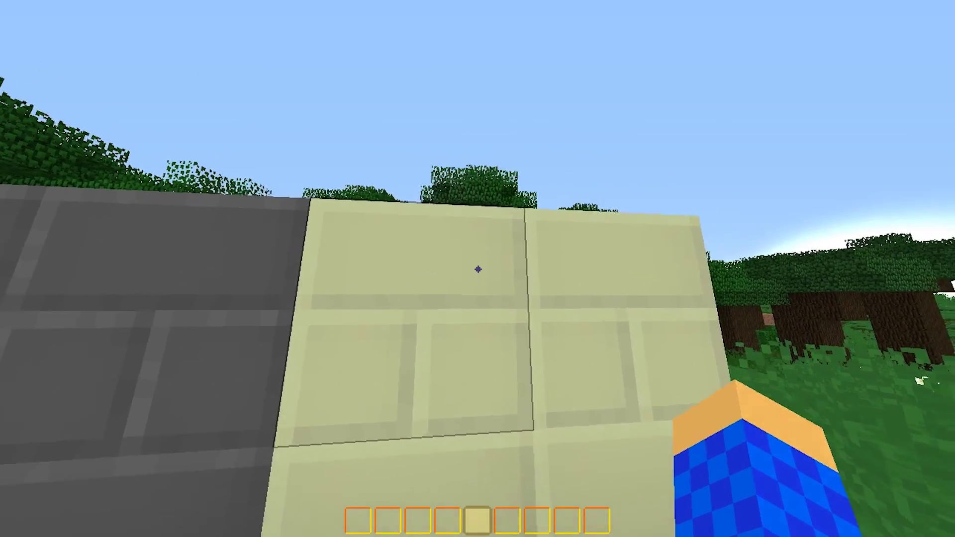
key(w)
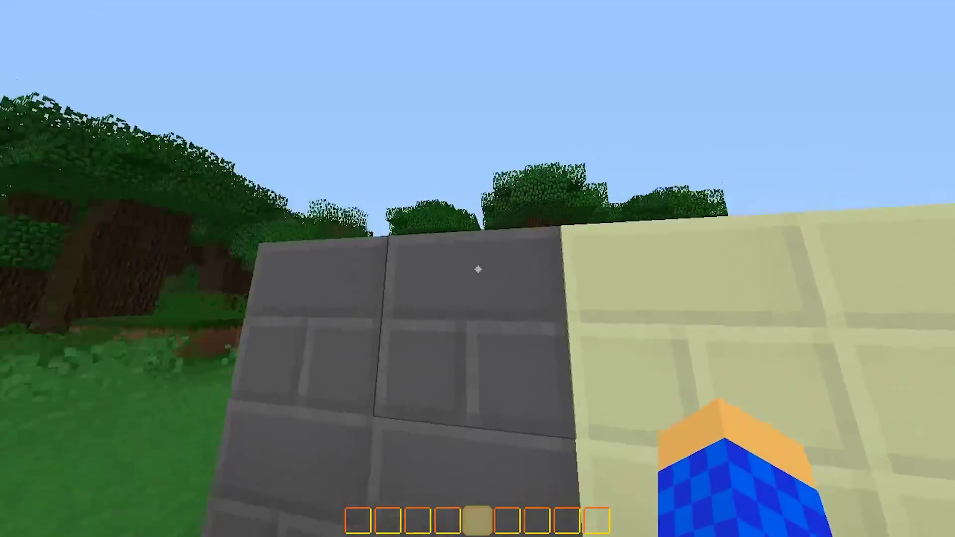
key(w)
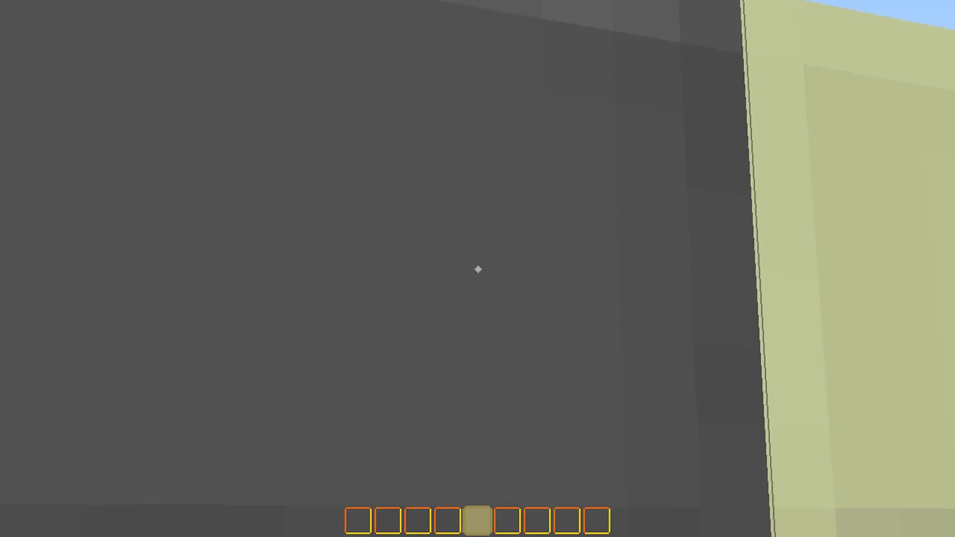
key(s)
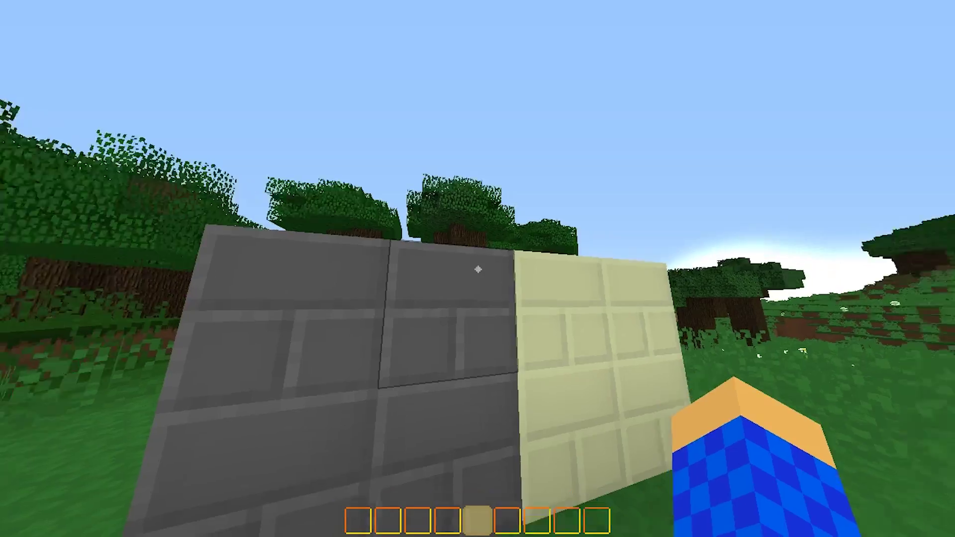